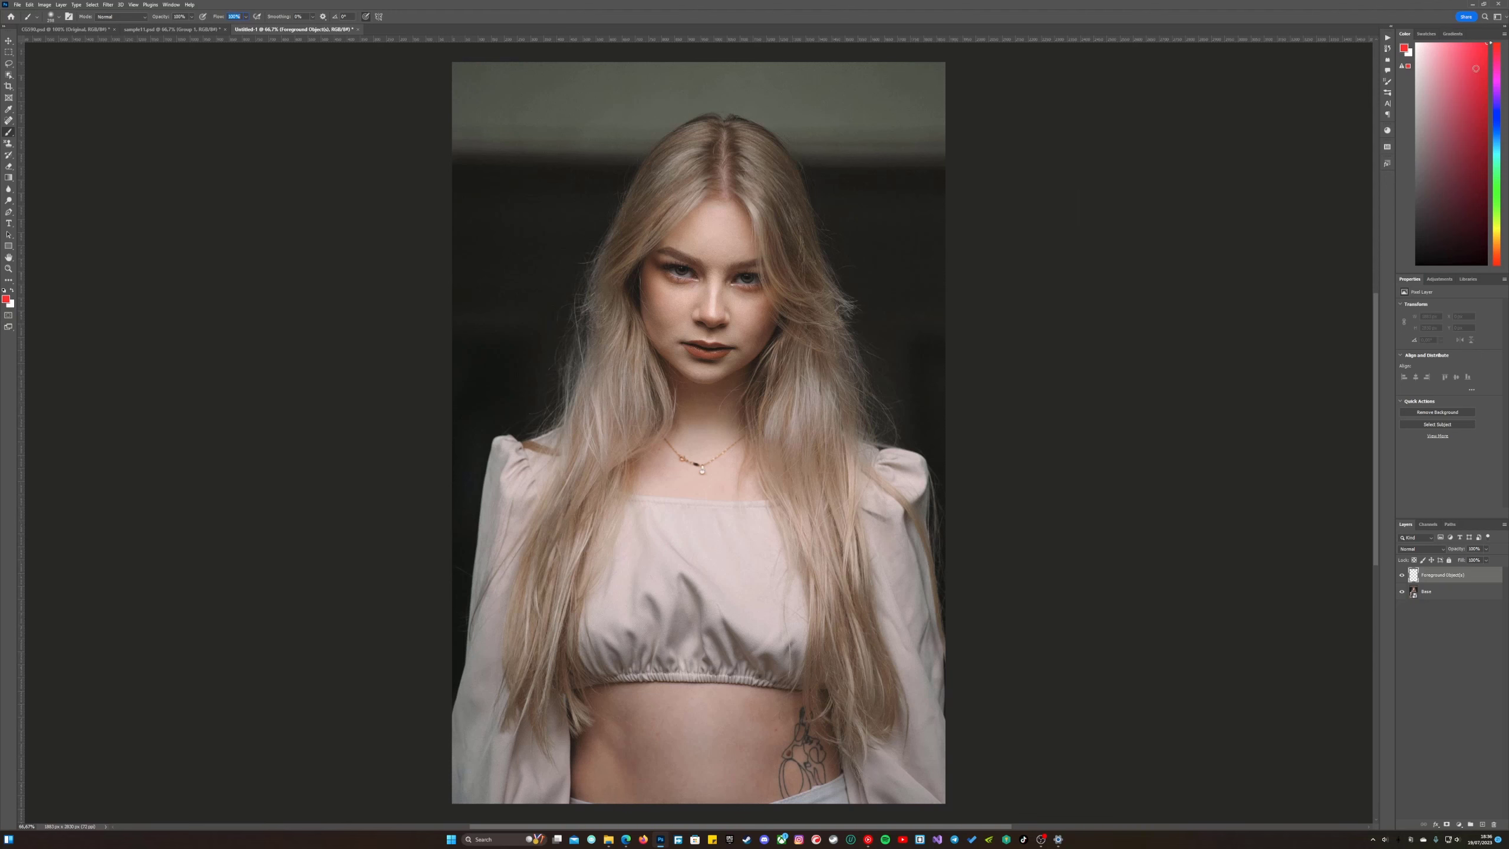
Paint solid red over the woman's hair, face, clothes and body on the foreground object layer.
{"action": "left_click_drag", "start_coordinate": [642, 542], "coordinate": [639, 568]}
{"action": "mouse_move", "coordinate": [471, 726]}
{"action": "left_mouse_down"}
{"action": "mouse_move", "coordinate": [508, 457]}
{"action": "mouse_move", "coordinate": [572, 440]}
{"action": "mouse_move", "coordinate": [619, 374]}
{"action": "mouse_move", "coordinate": [630, 250]}
{"action": "mouse_move", "coordinate": [683, 143]}
{"action": "mouse_move", "coordinate": [767, 155]}
{"action": "mouse_move", "coordinate": [831, 380]}
{"action": "mouse_move", "coordinate": [891, 470]}
{"action": "mouse_move", "coordinate": [927, 705]}
{"action": "mouse_move", "coordinate": [734, 780]}
{"action": "mouse_move", "coordinate": [848, 508]}
{"action": "left_mouse_up"}
{"action": "left_click_drag", "start_coordinate": [703, 584], "coordinate": [740, 594]}
{"action": "mouse_move", "coordinate": [847, 701]}
{"action": "left_mouse_down"}
{"action": "mouse_move", "coordinate": [582, 511]}
{"action": "mouse_move", "coordinate": [734, 309]}
{"action": "mouse_move", "coordinate": [663, 505]}
{"action": "left_mouse_up"}
Lower the brush flow and softly paint red over the wispy hair edges on both sides and beside the sleeve.
{"action": "left_click", "coordinate": [245, 17]}
{"action": "left_click_drag", "start_coordinate": [248, 30], "coordinate": [225, 31]}
{"action": "left_click_drag", "start_coordinate": [573, 405], "coordinate": [581, 419]}
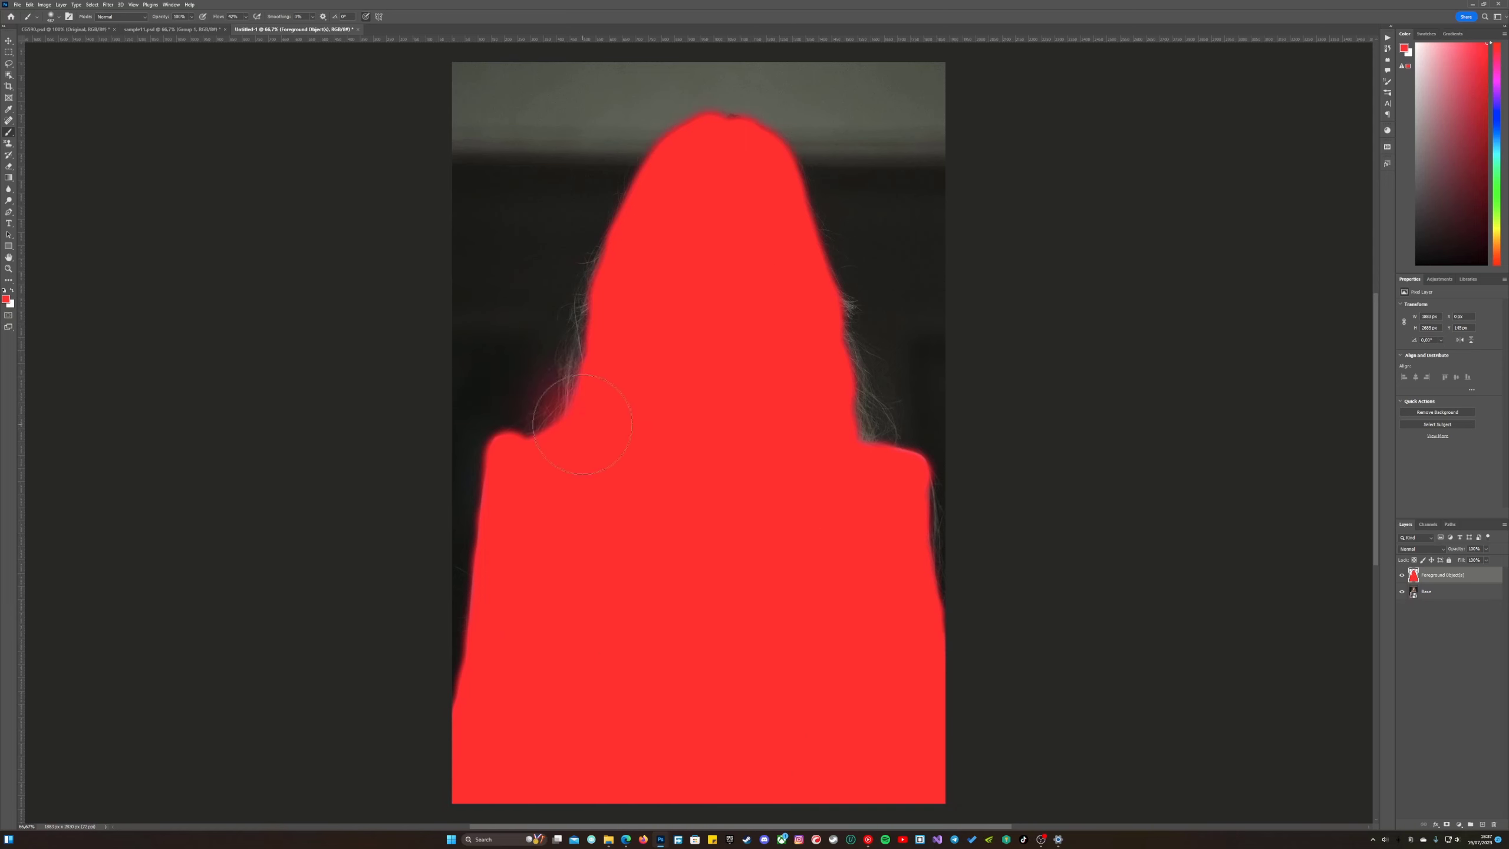
{"action": "left_click_drag", "start_coordinate": [601, 362], "coordinate": [583, 361]}
{"action": "left_click_drag", "start_coordinate": [573, 386], "coordinate": [657, 185]}
{"action": "mouse_move", "coordinate": [824, 310]}
{"action": "left_mouse_down"}
{"action": "mouse_move", "coordinate": [778, 189]}
{"action": "mouse_move", "coordinate": [872, 425]}
{"action": "left_mouse_up"}
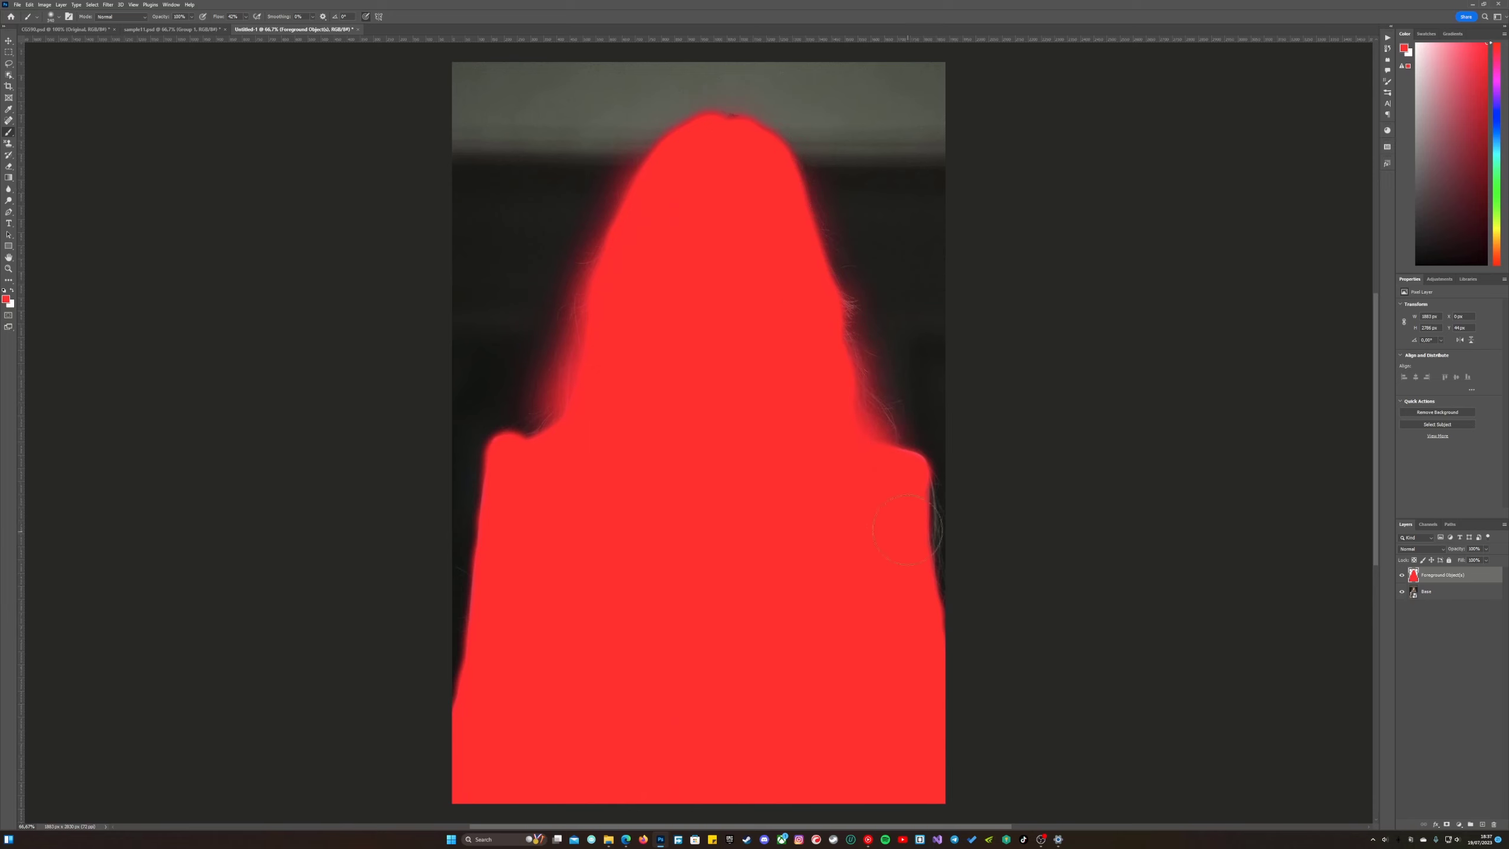
{"action": "left_click_drag", "start_coordinate": [909, 523], "coordinate": [895, 523]}
{"action": "left_click_drag", "start_coordinate": [926, 502], "coordinate": [933, 558]}
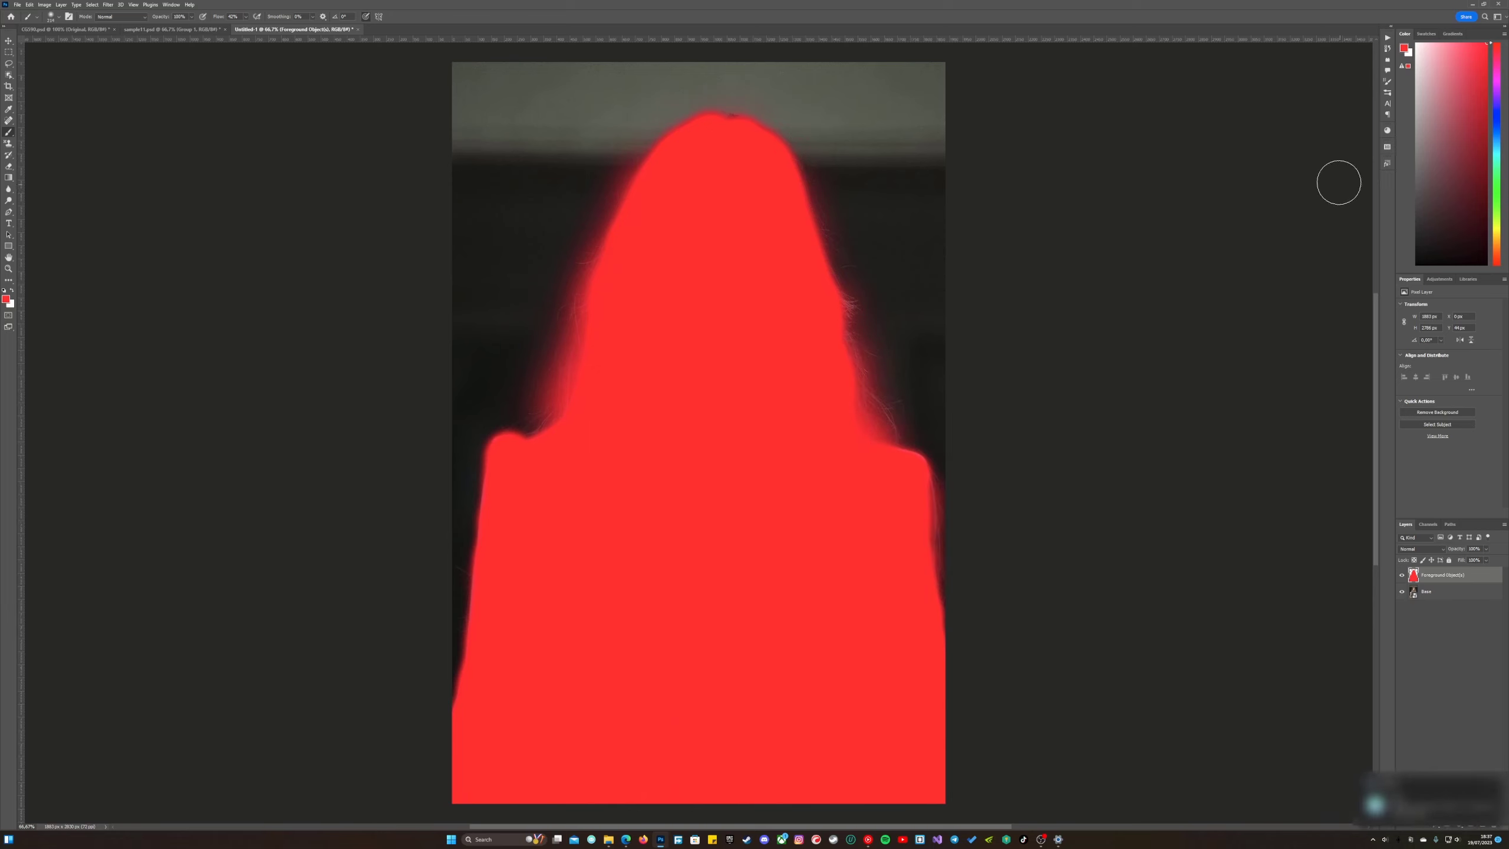
Run the second-part action of the Color Gradient Photoshop Action 2 set on the painted portrait.
{"action": "left_click", "coordinate": [1385, 50]}
{"action": "left_click", "coordinate": [1282, 218]}
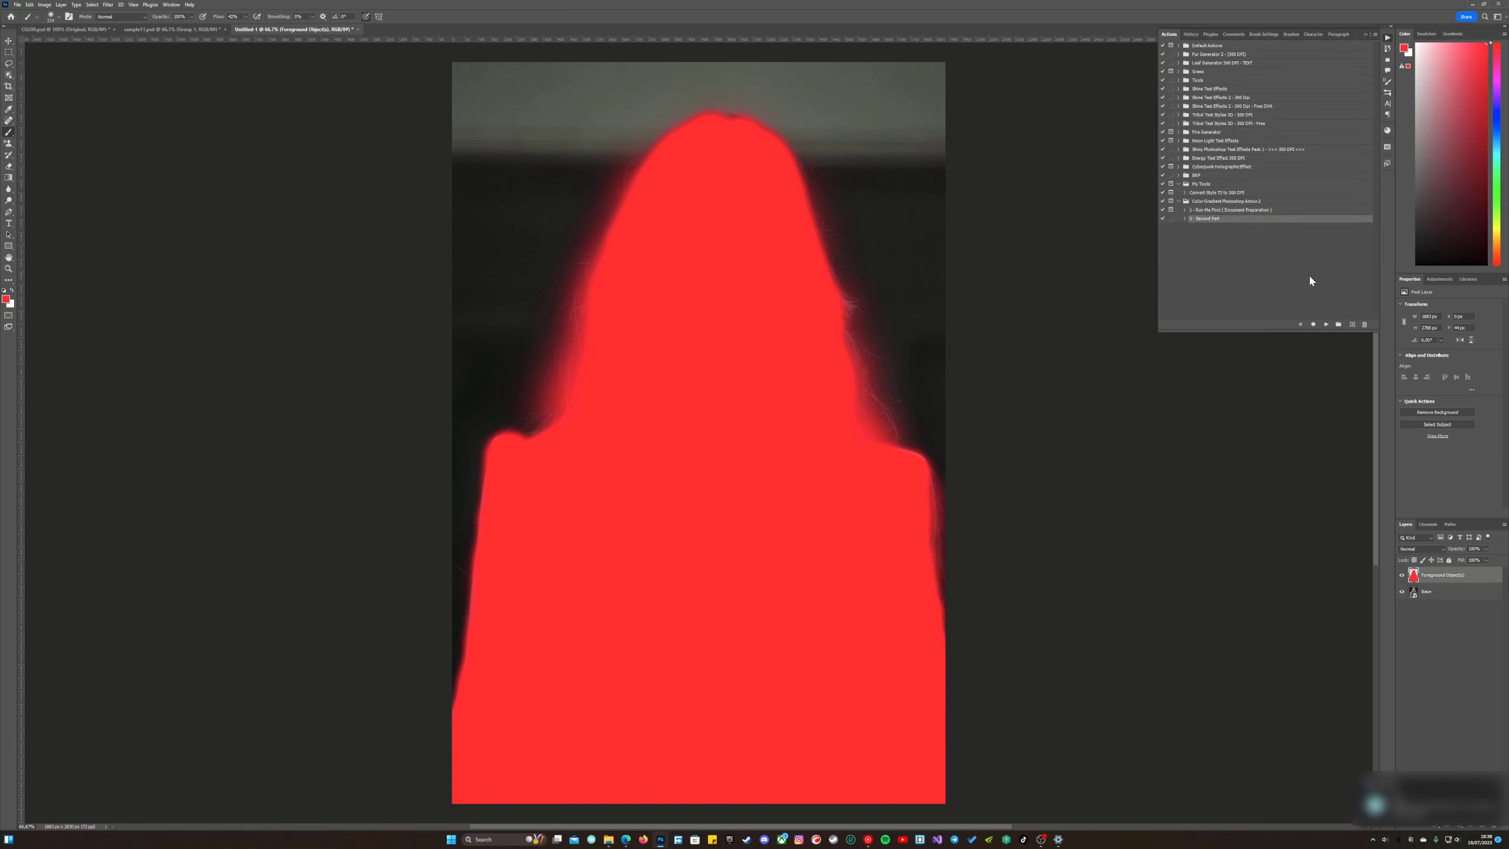
{"action": "left_click", "coordinate": [1326, 325]}
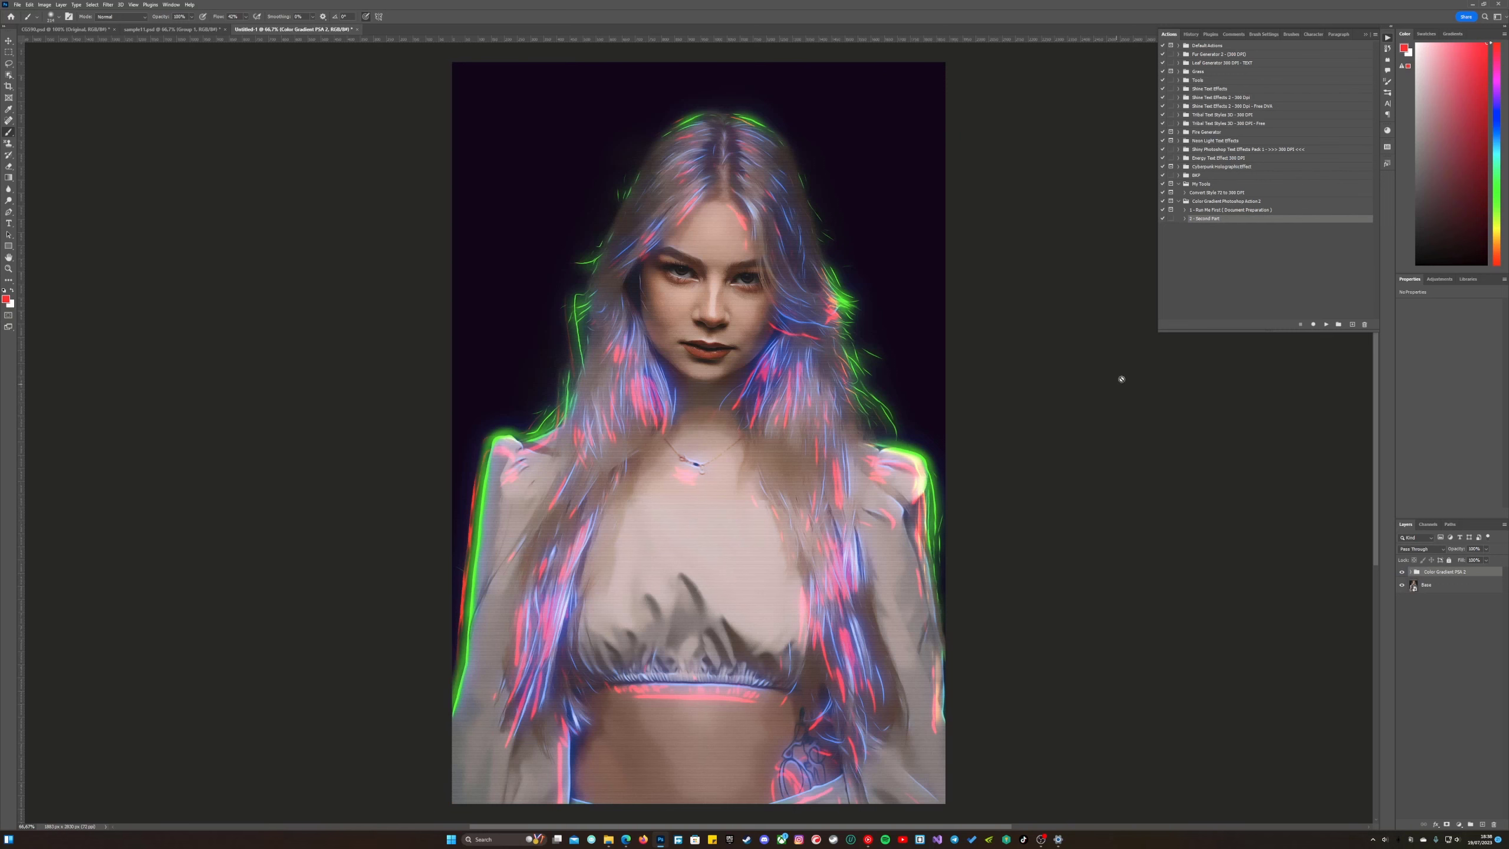
{"action": "left_click", "coordinate": [1388, 38]}
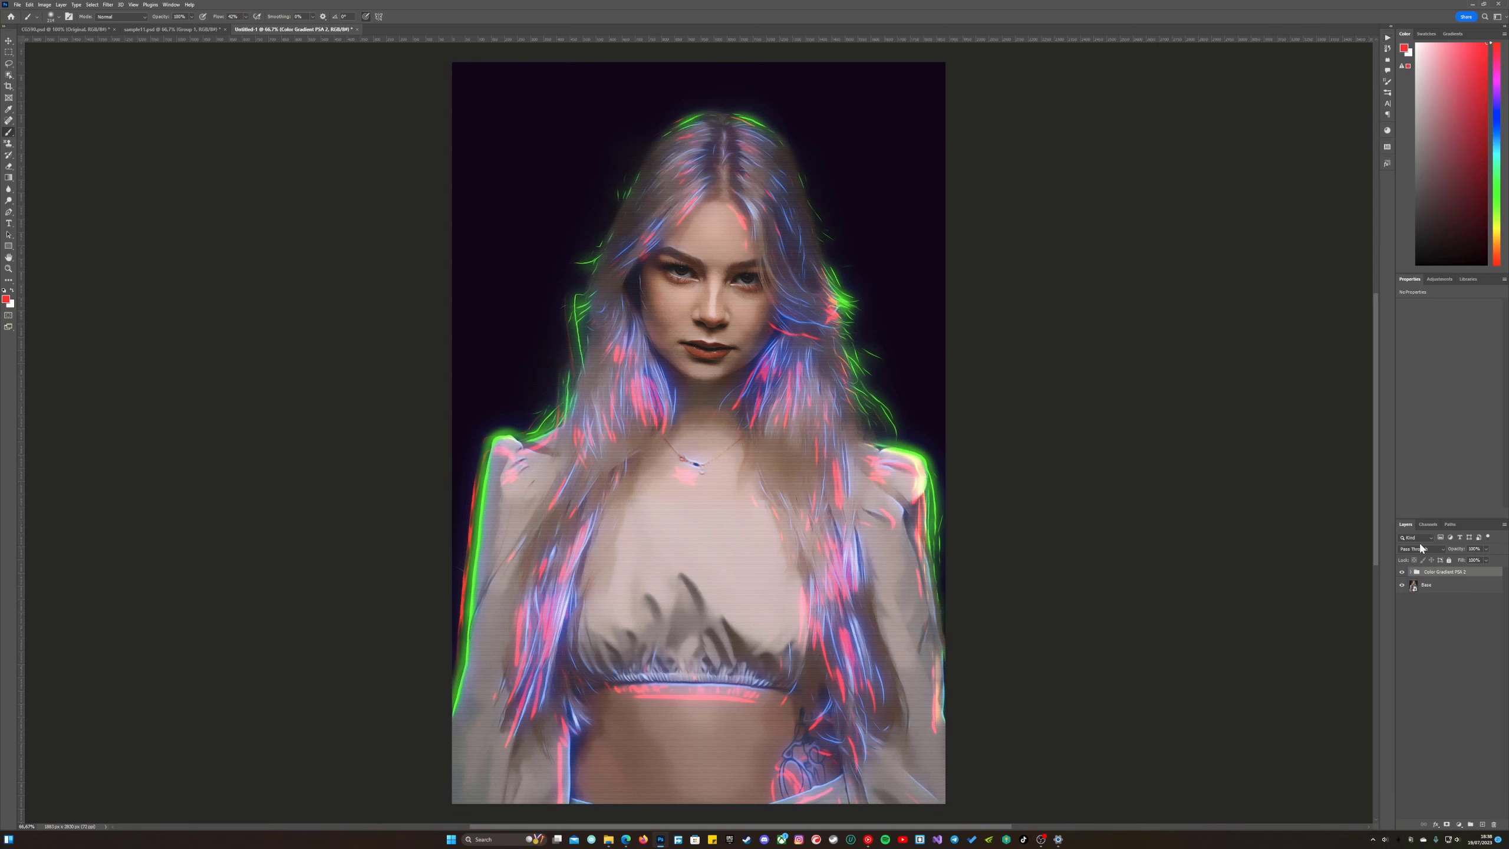
Expand the Color Gradient PSA 2 group in an enlarged layer list and make the Gradient Map Base layer visible.
{"action": "left_click_drag", "start_coordinate": [1430, 517], "coordinate": [1427, 347]}
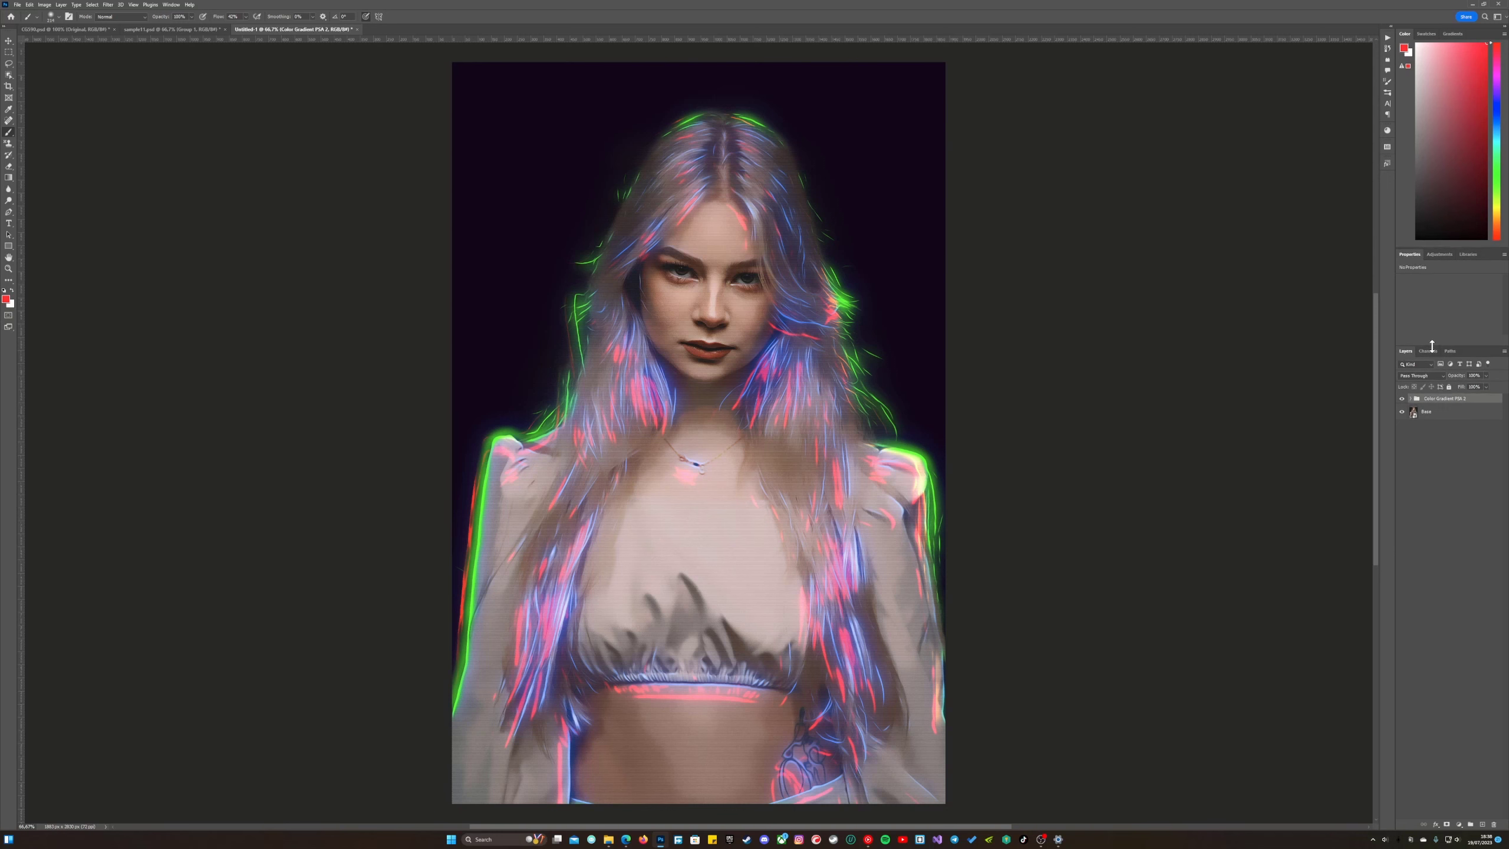
{"action": "left_click", "coordinate": [1411, 400]}
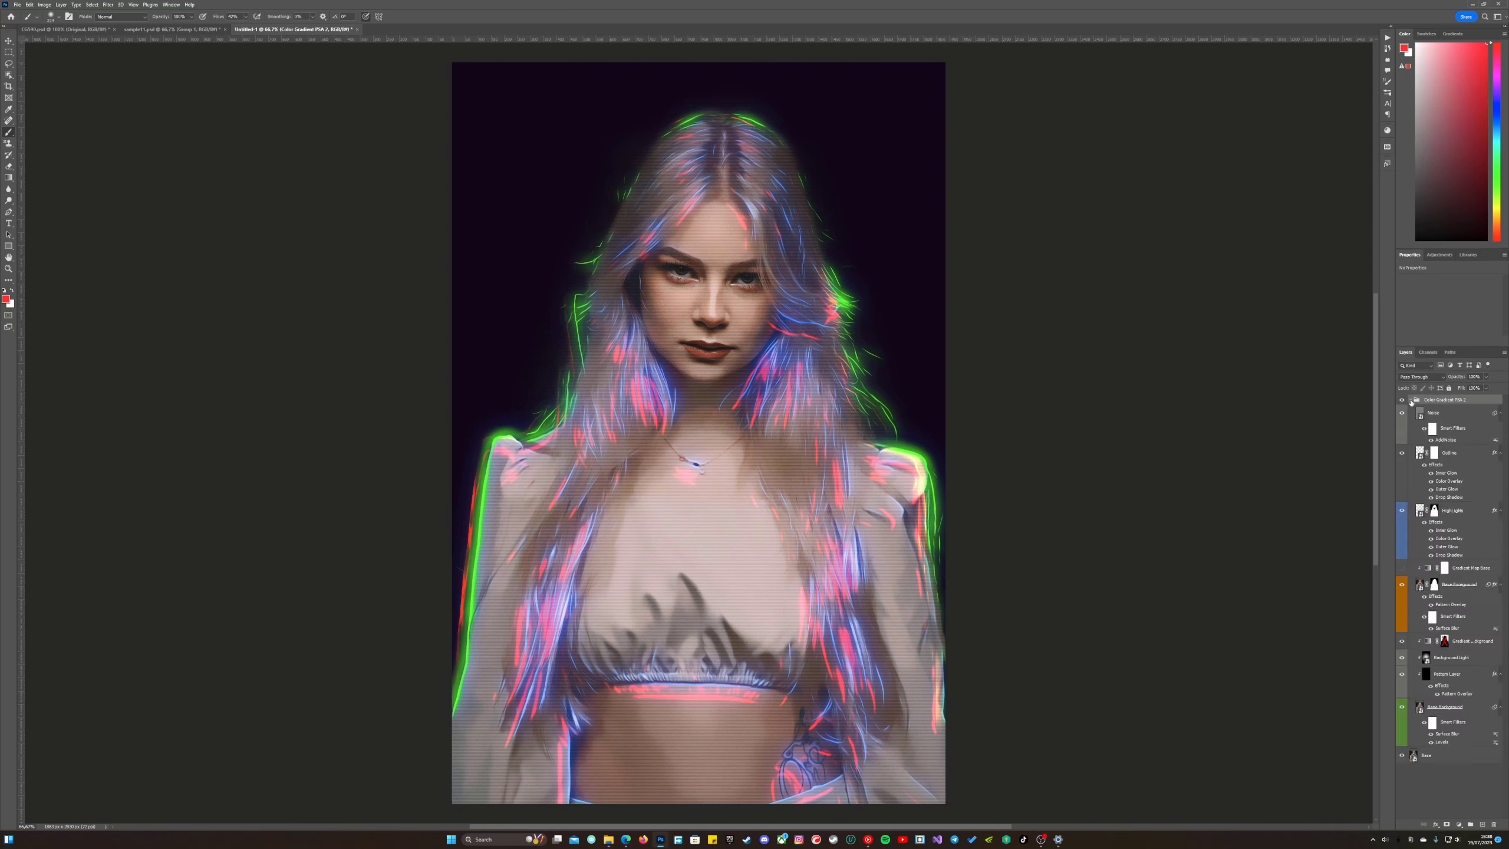
{"action": "left_click", "coordinate": [1402, 569]}
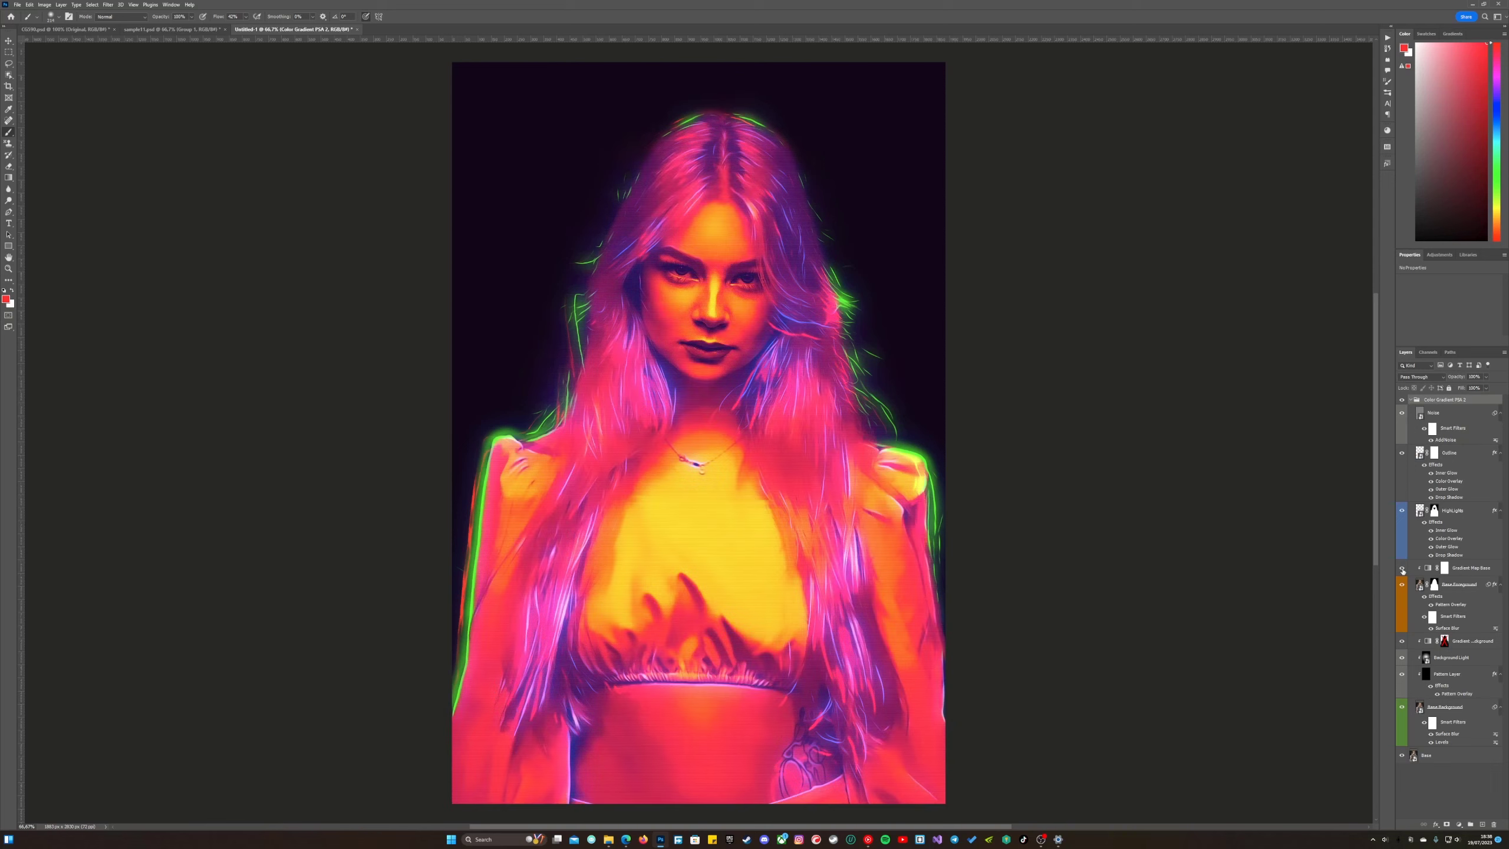
{"action": "left_click", "coordinate": [1403, 569]}
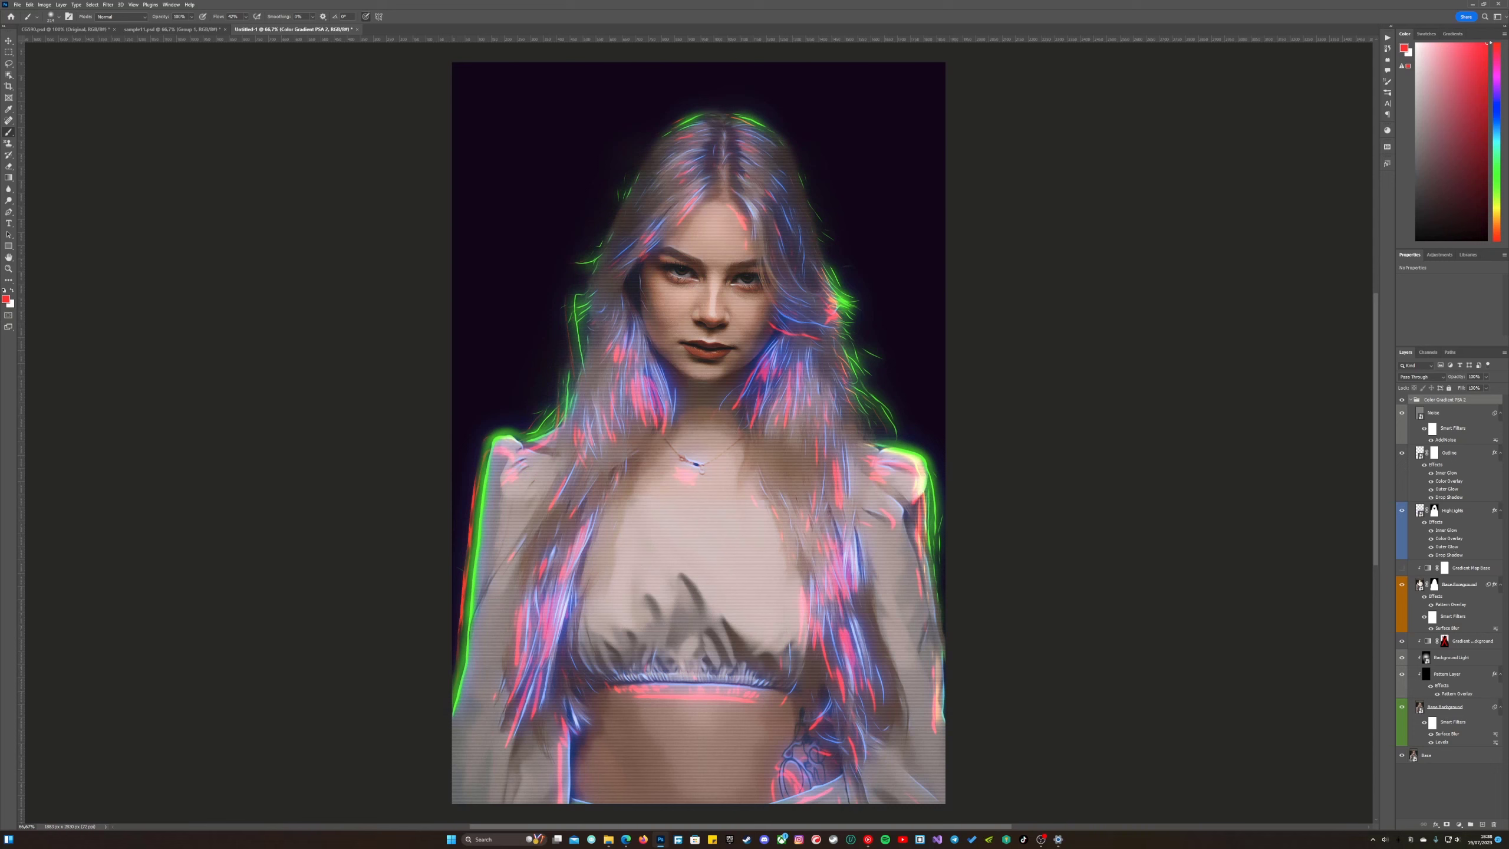
{"action": "left_click", "coordinate": [1403, 569]}
Apply the black-blue-pink-orange preset from the Color Gradient PSA 2 gradients to the Gradient Map Base layer.
{"action": "left_click", "coordinate": [1440, 569]}
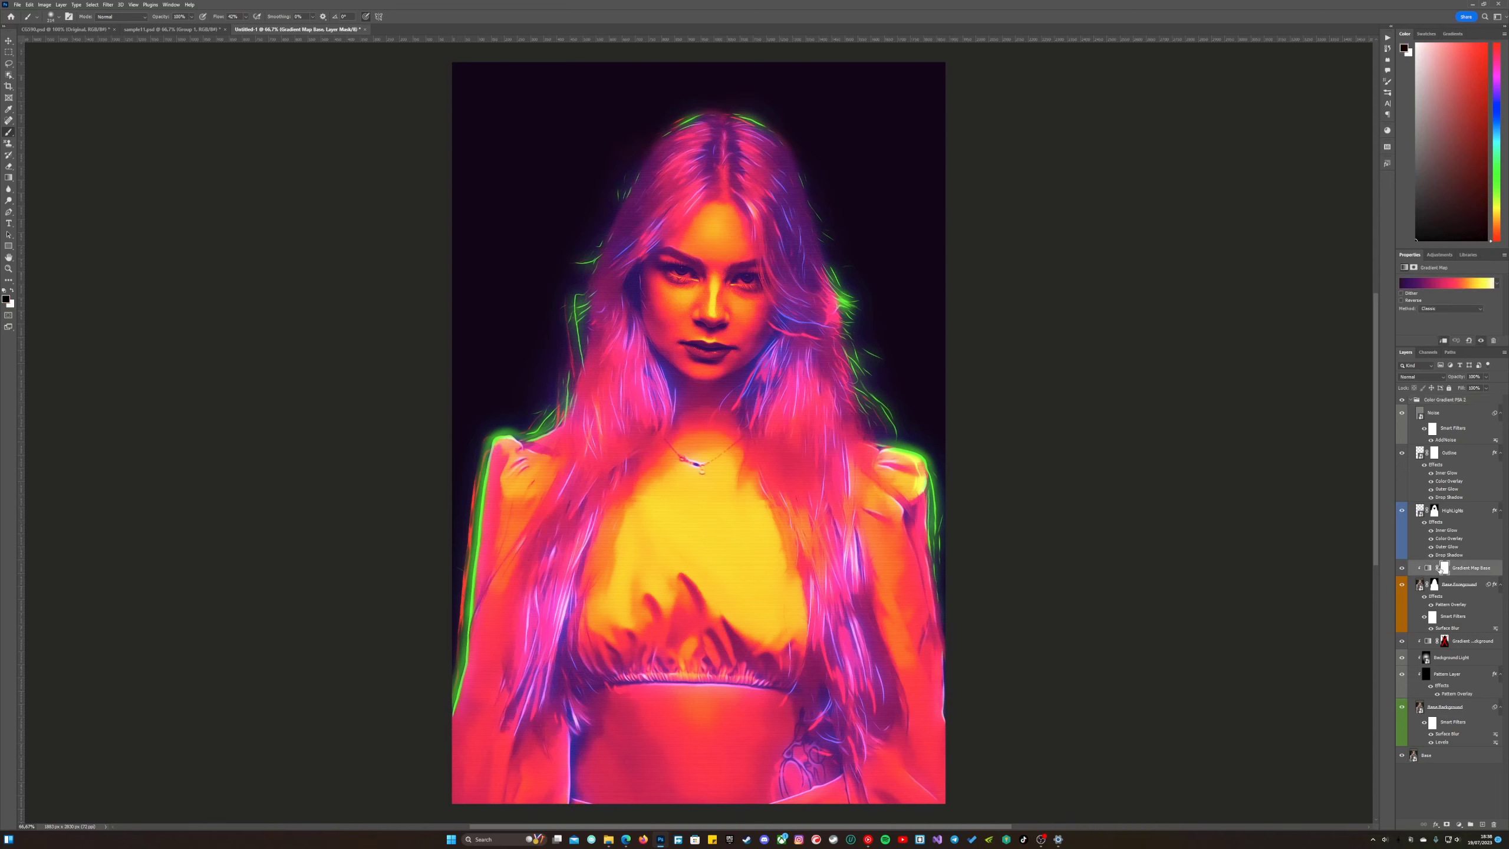
{"action": "left_click", "coordinate": [1492, 569]}
{"action": "left_click", "coordinate": [1441, 282]}
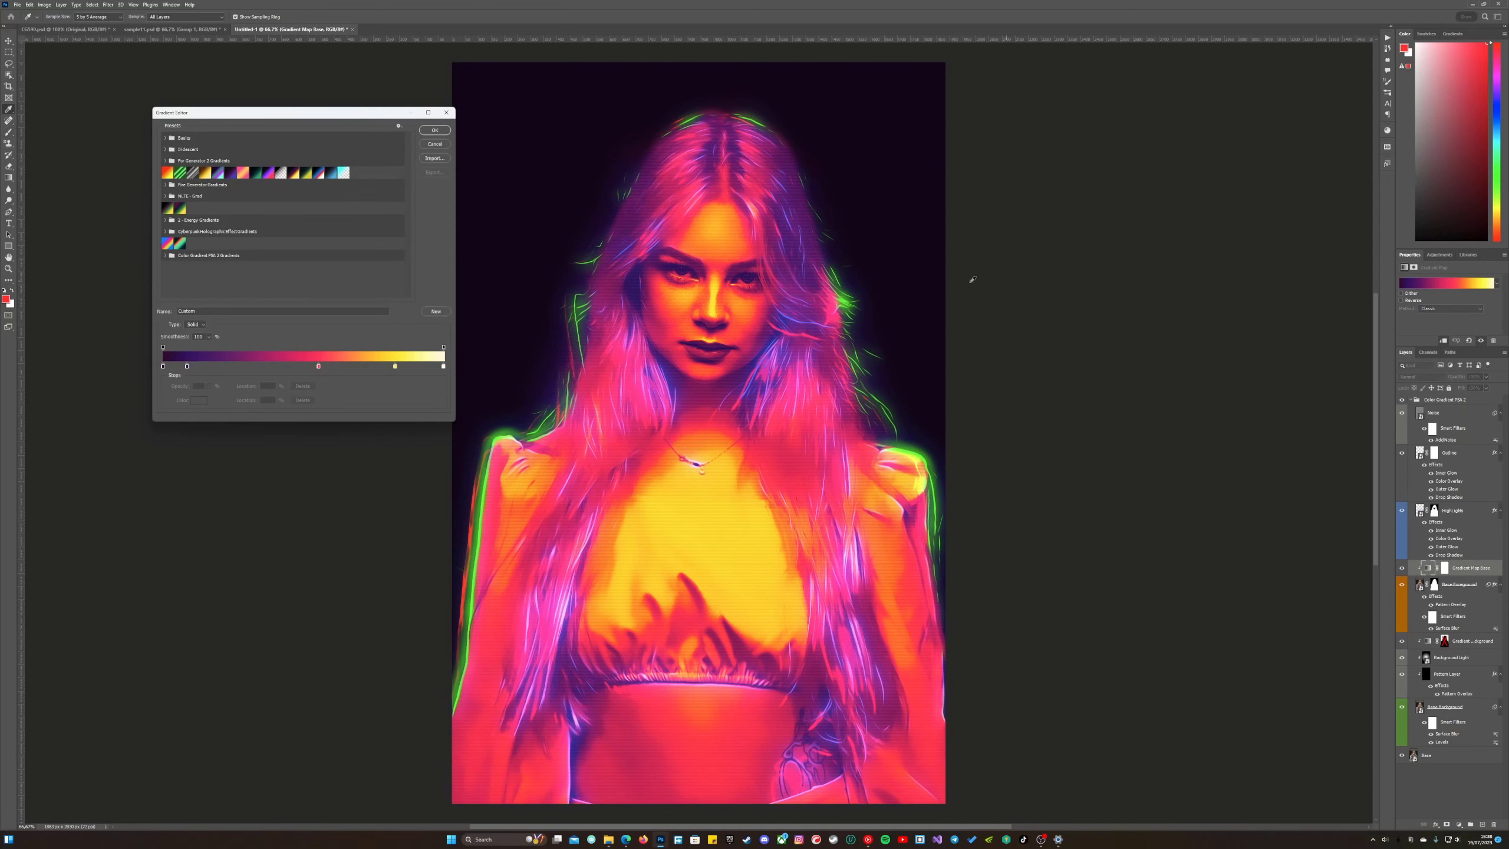
{"action": "left_click", "coordinate": [166, 256]}
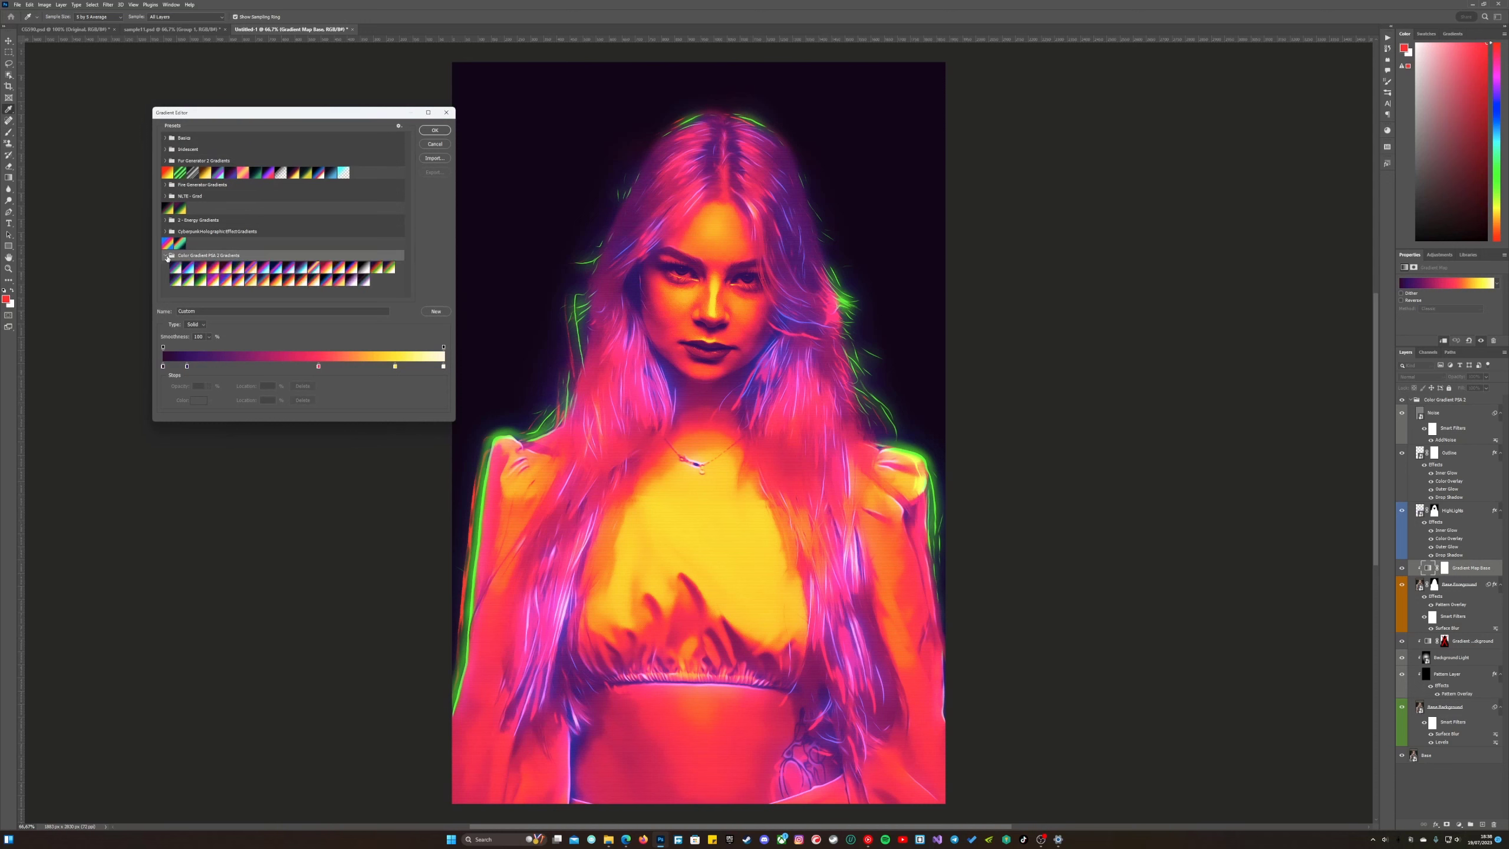
{"action": "left_click", "coordinate": [341, 280]}
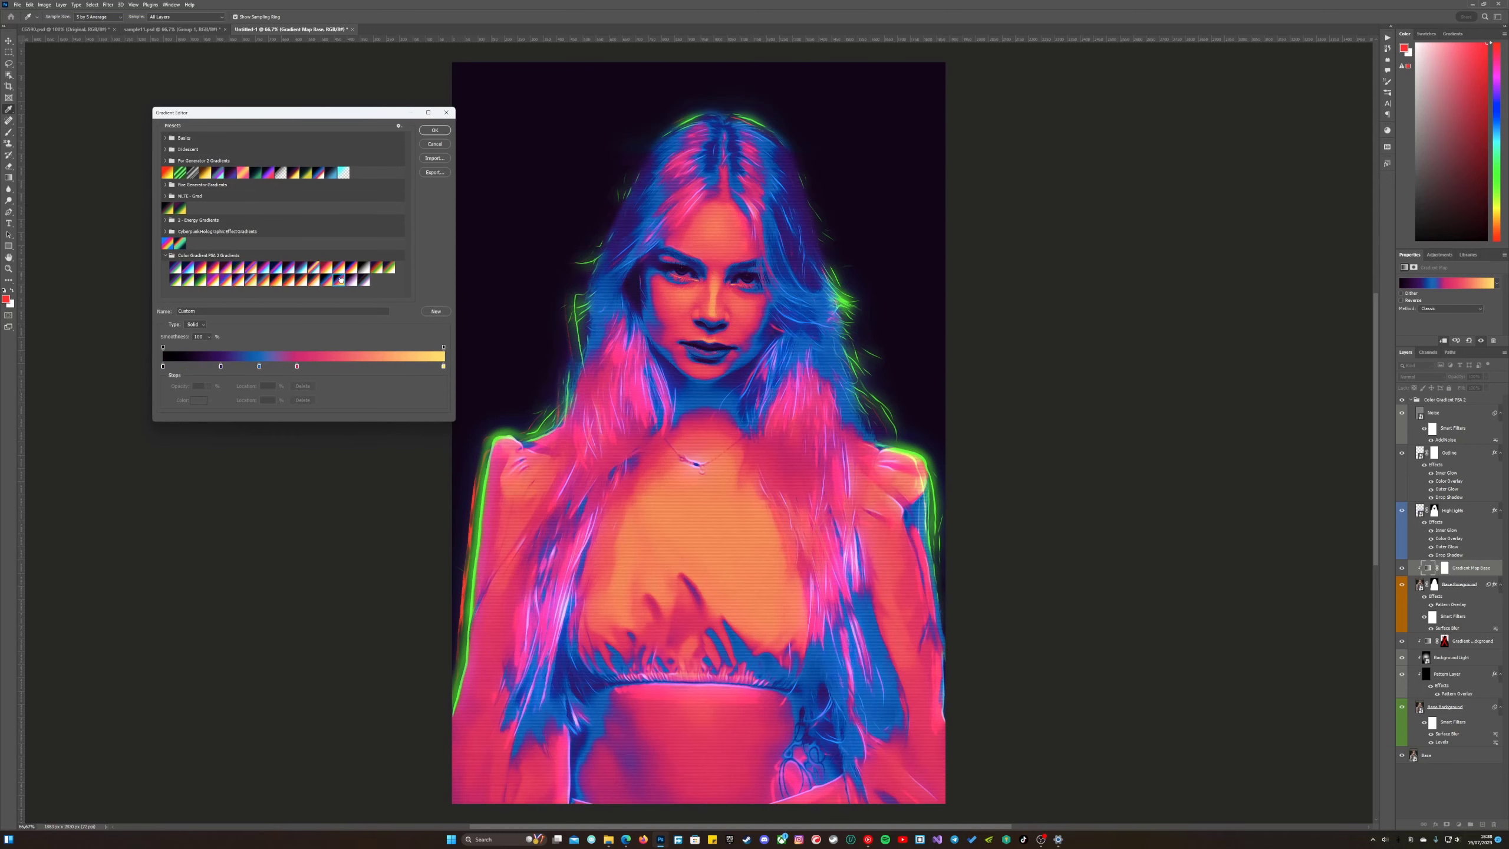
{"action": "left_click", "coordinate": [434, 130]}
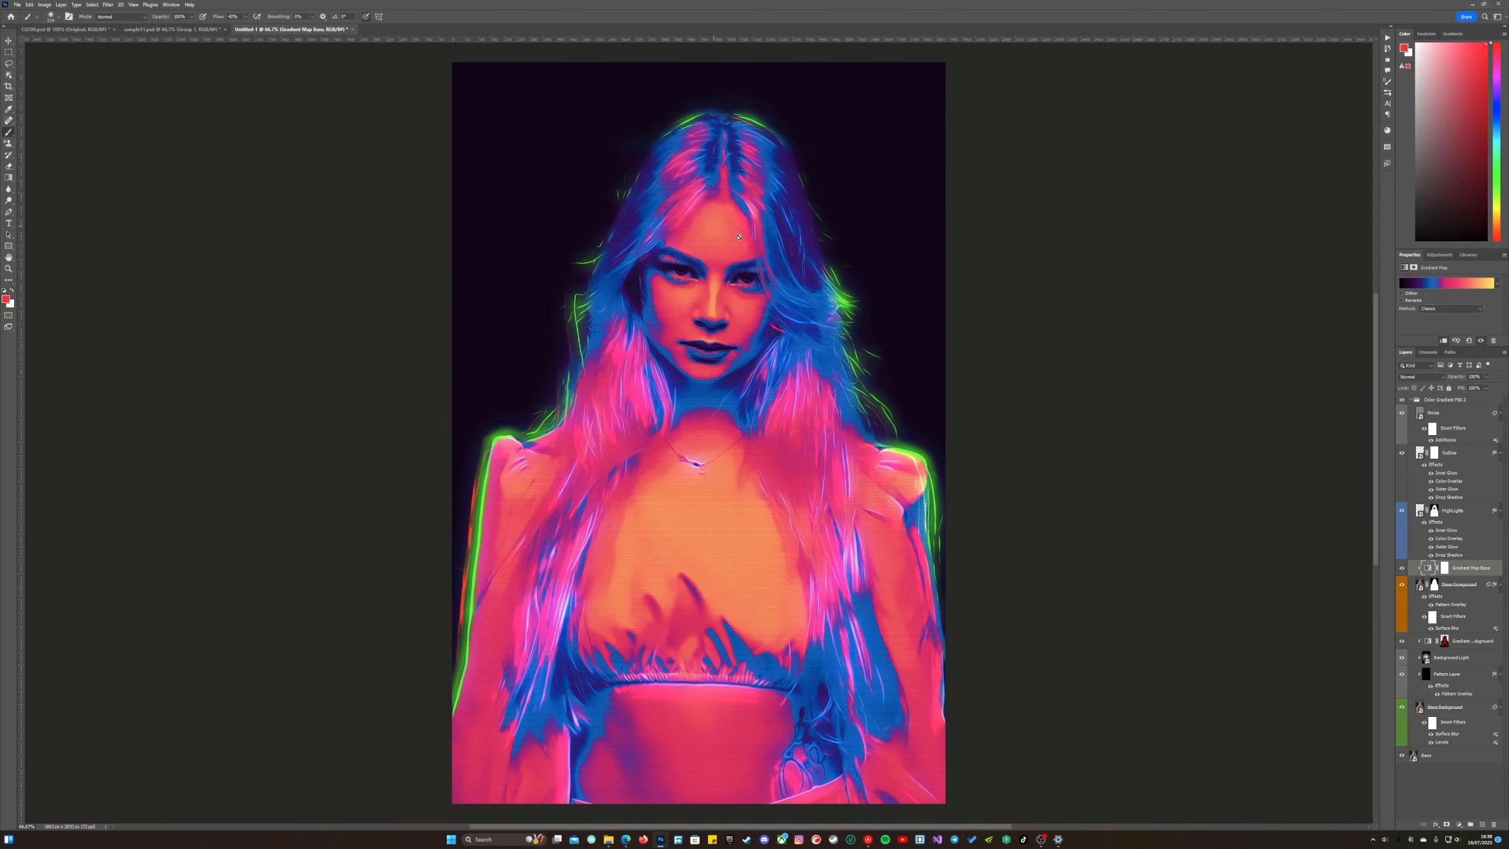
Apply a green glow style from the 72 DPI Color Gradient PSA 2 styles to the HighLights layer.
{"action": "left_click", "coordinate": [1479, 515]}
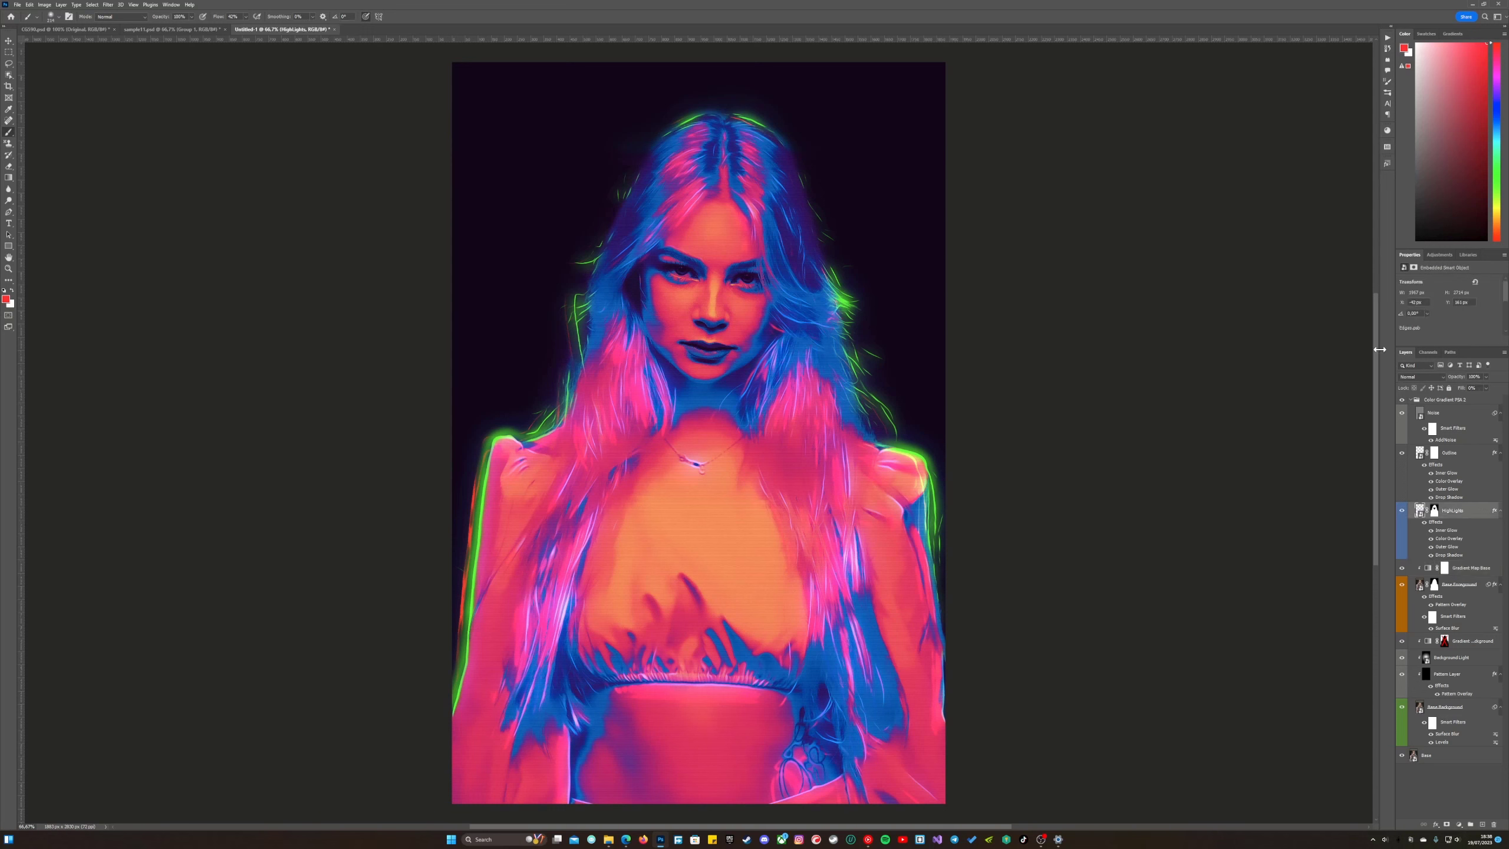
{"action": "left_click", "coordinate": [1387, 164]}
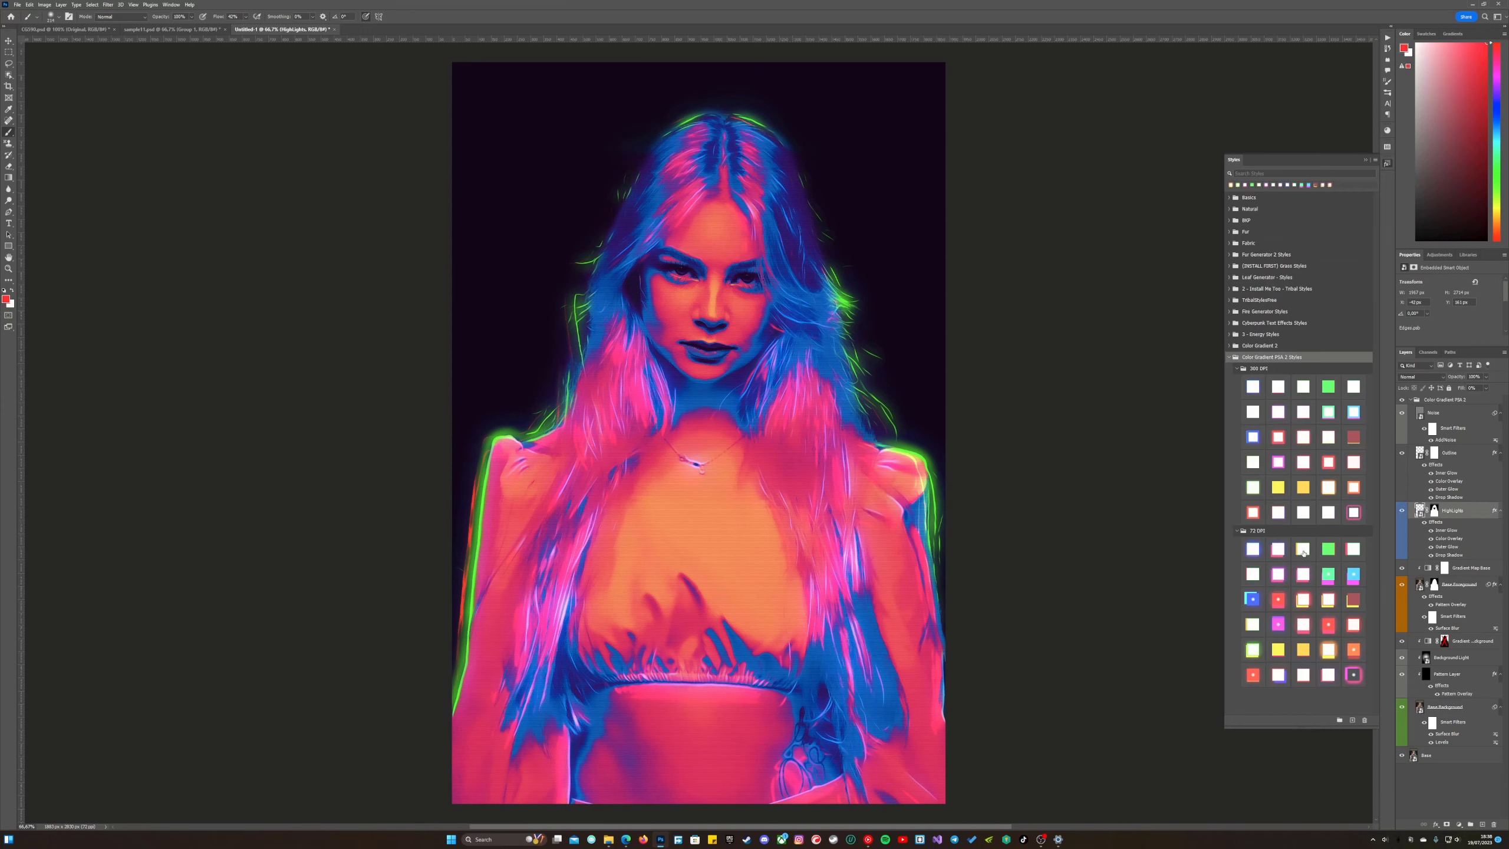
{"action": "left_click", "coordinate": [1254, 650]}
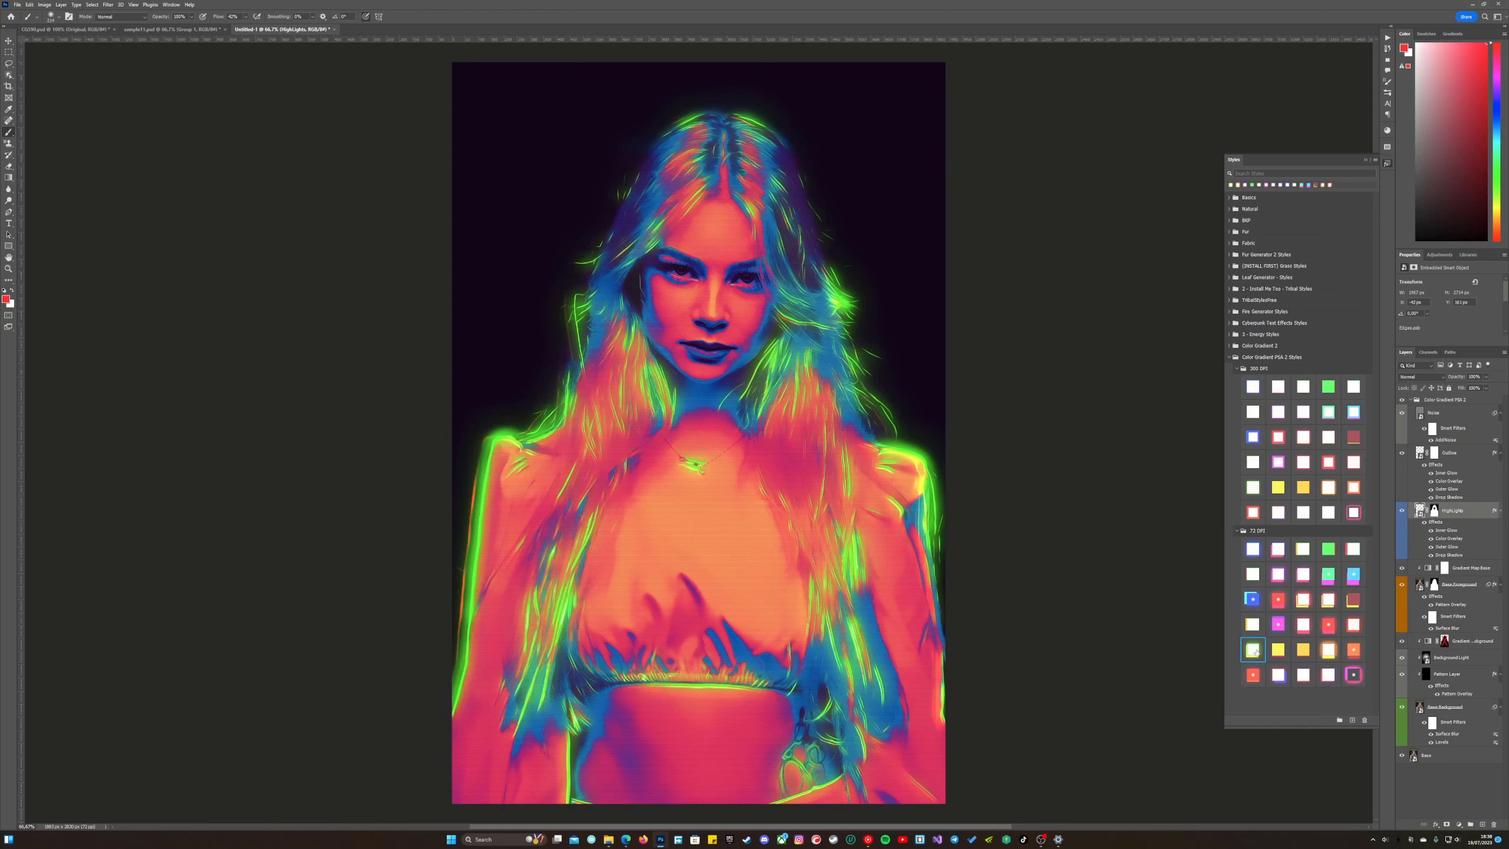
{"action": "left_click", "coordinate": [1388, 164]}
Apply a yellow-orange glow style from the 72 DPI Color Gradient PSA 2 styles to the Outline layer.
{"action": "left_click", "coordinate": [1465, 453]}
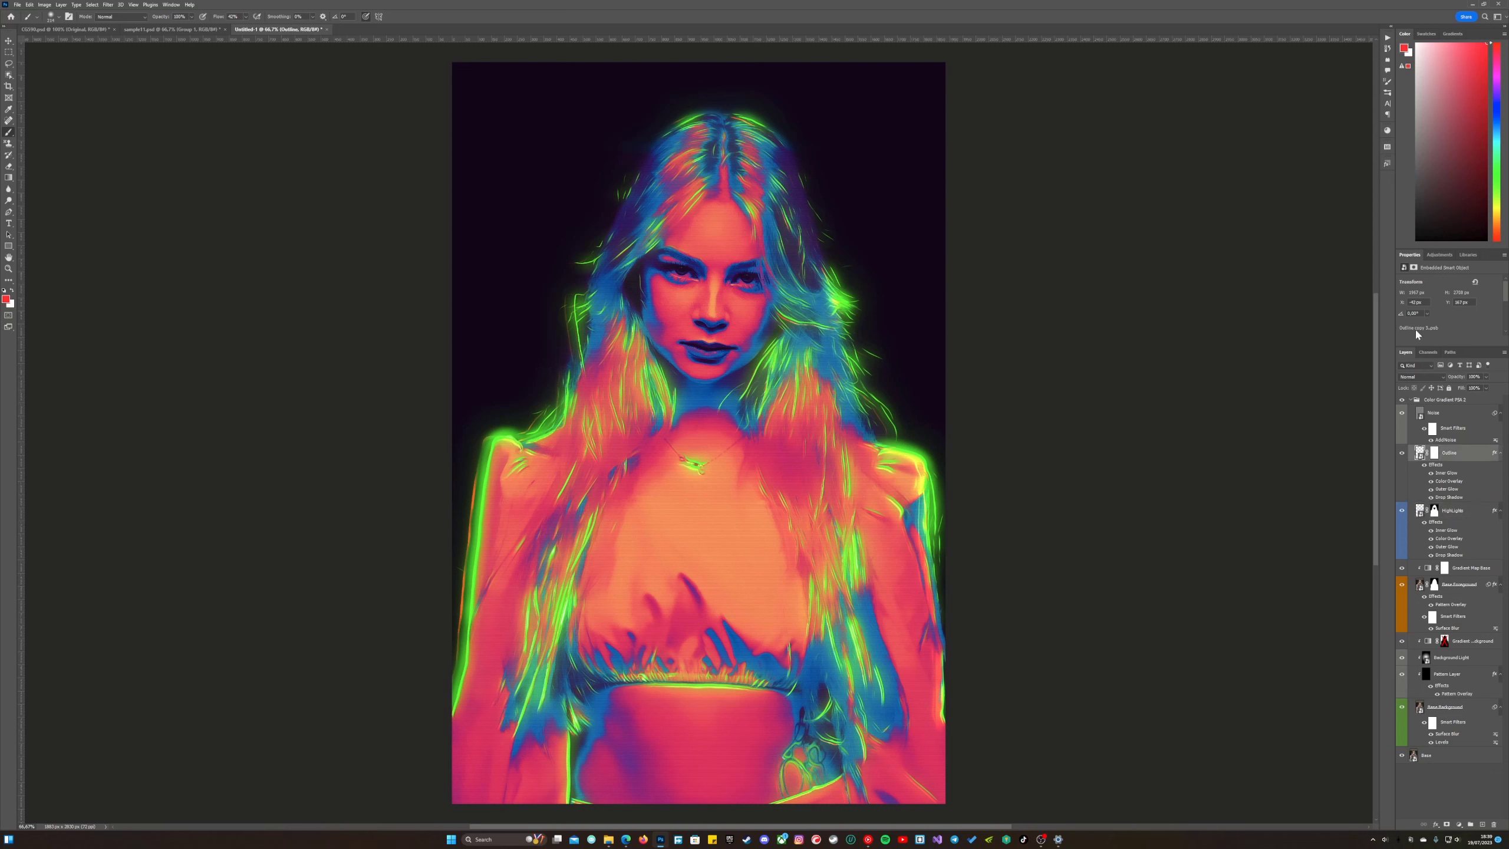
{"action": "left_click", "coordinate": [1387, 164]}
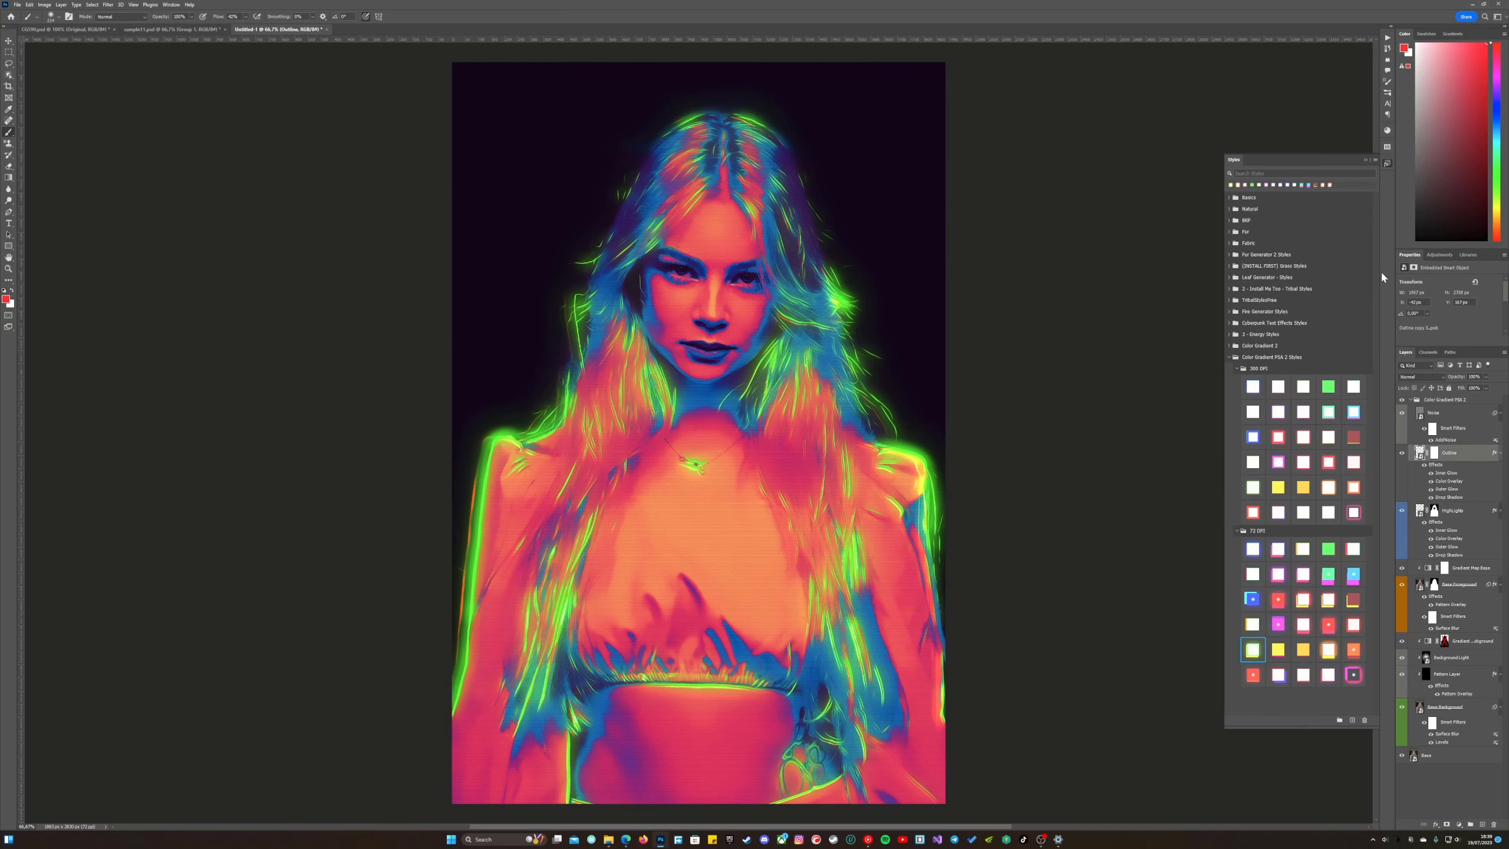
{"action": "left_click", "coordinate": [1328, 650]}
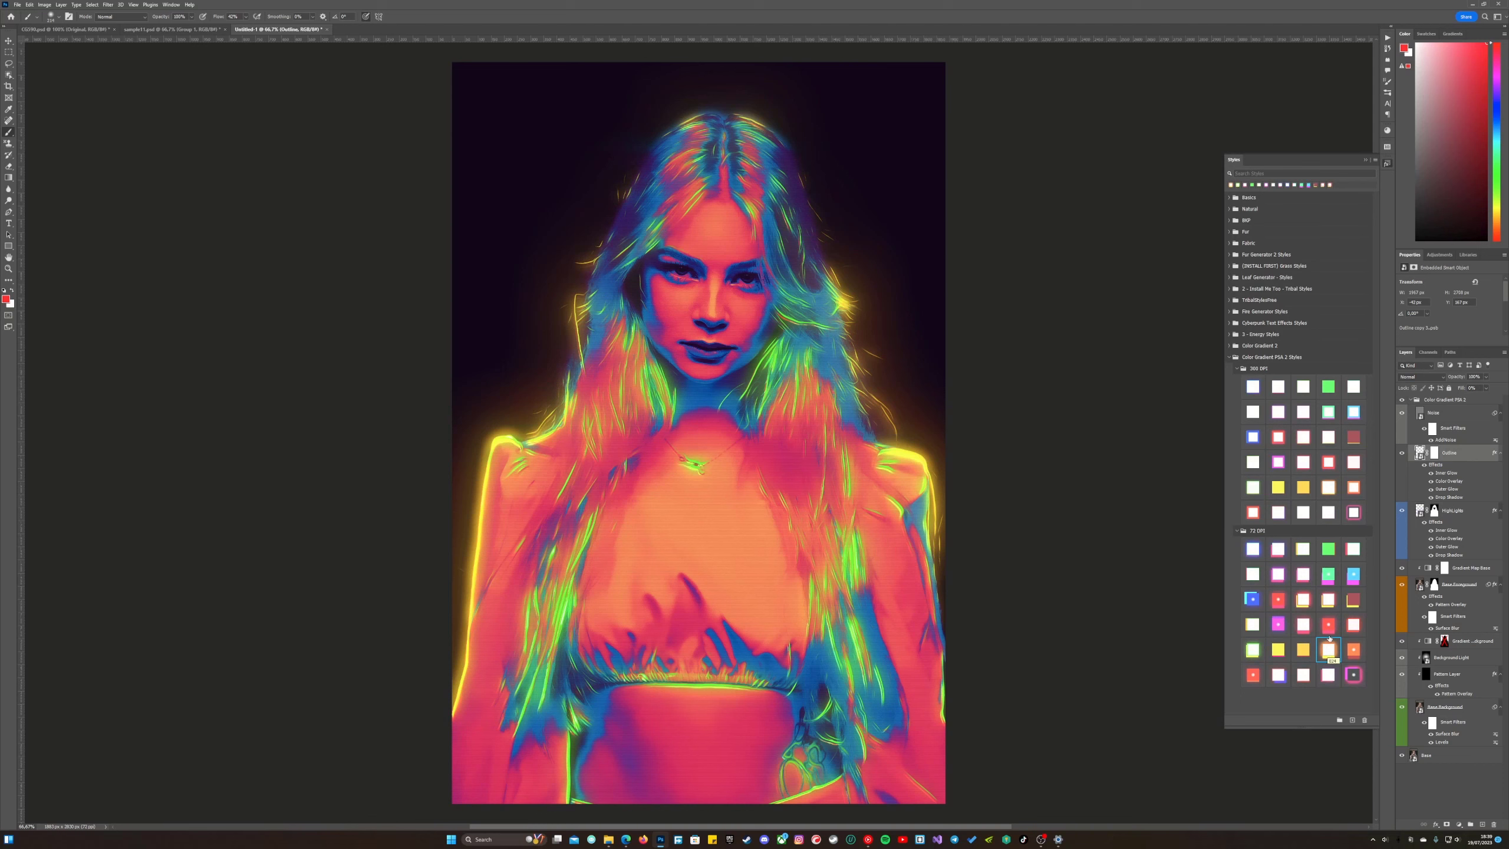
{"action": "left_click", "coordinate": [1386, 164]}
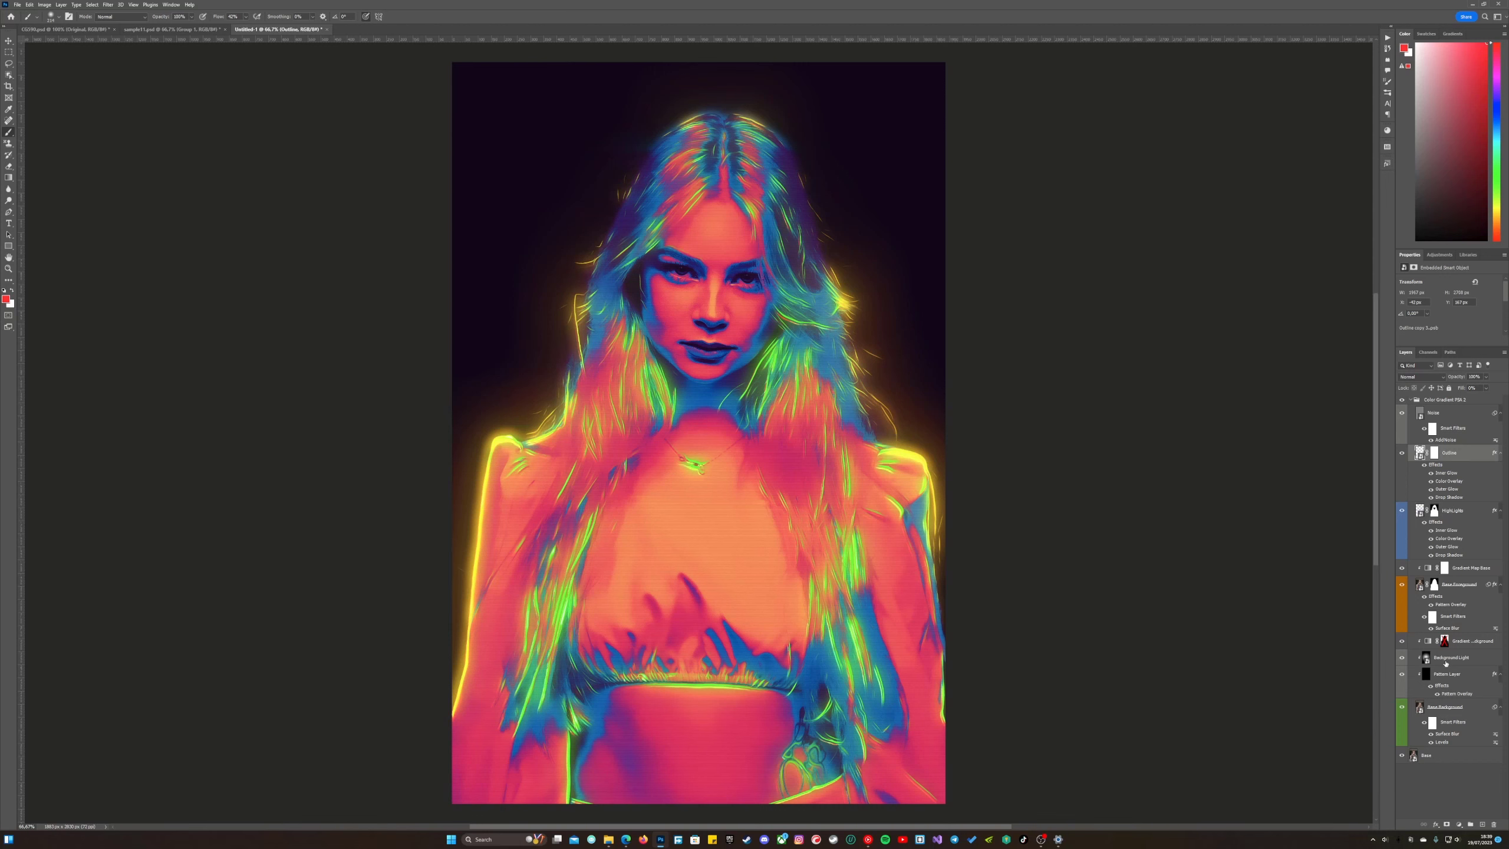
Set the Gradient Map Background layer to the black-blue-pink-yellow-white preset from the Color Gradient PSA 2 gradients.
{"action": "left_click", "coordinate": [1433, 642]}
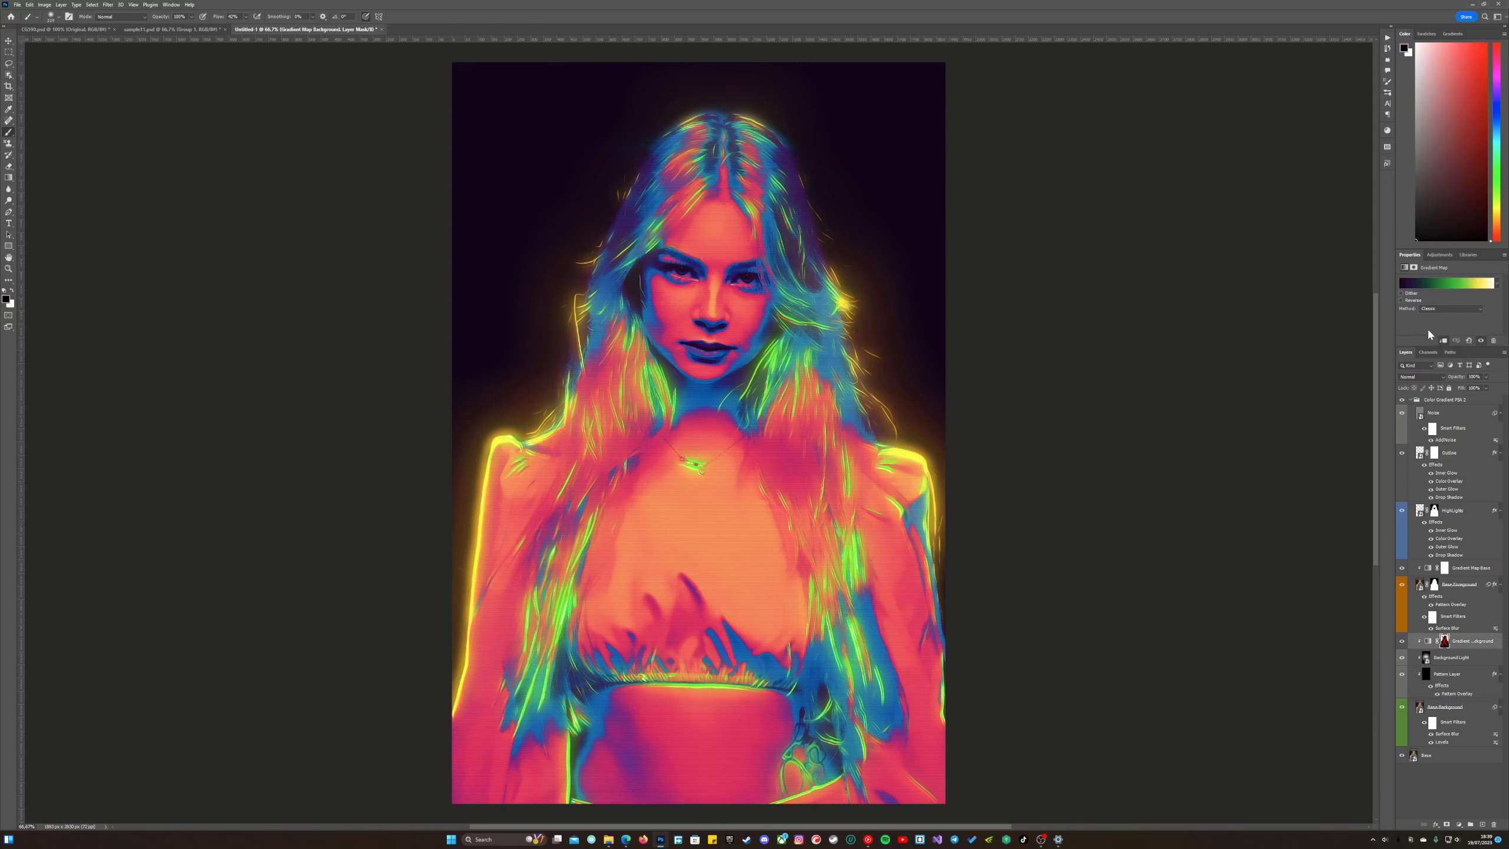
{"action": "left_click", "coordinate": [1428, 287]}
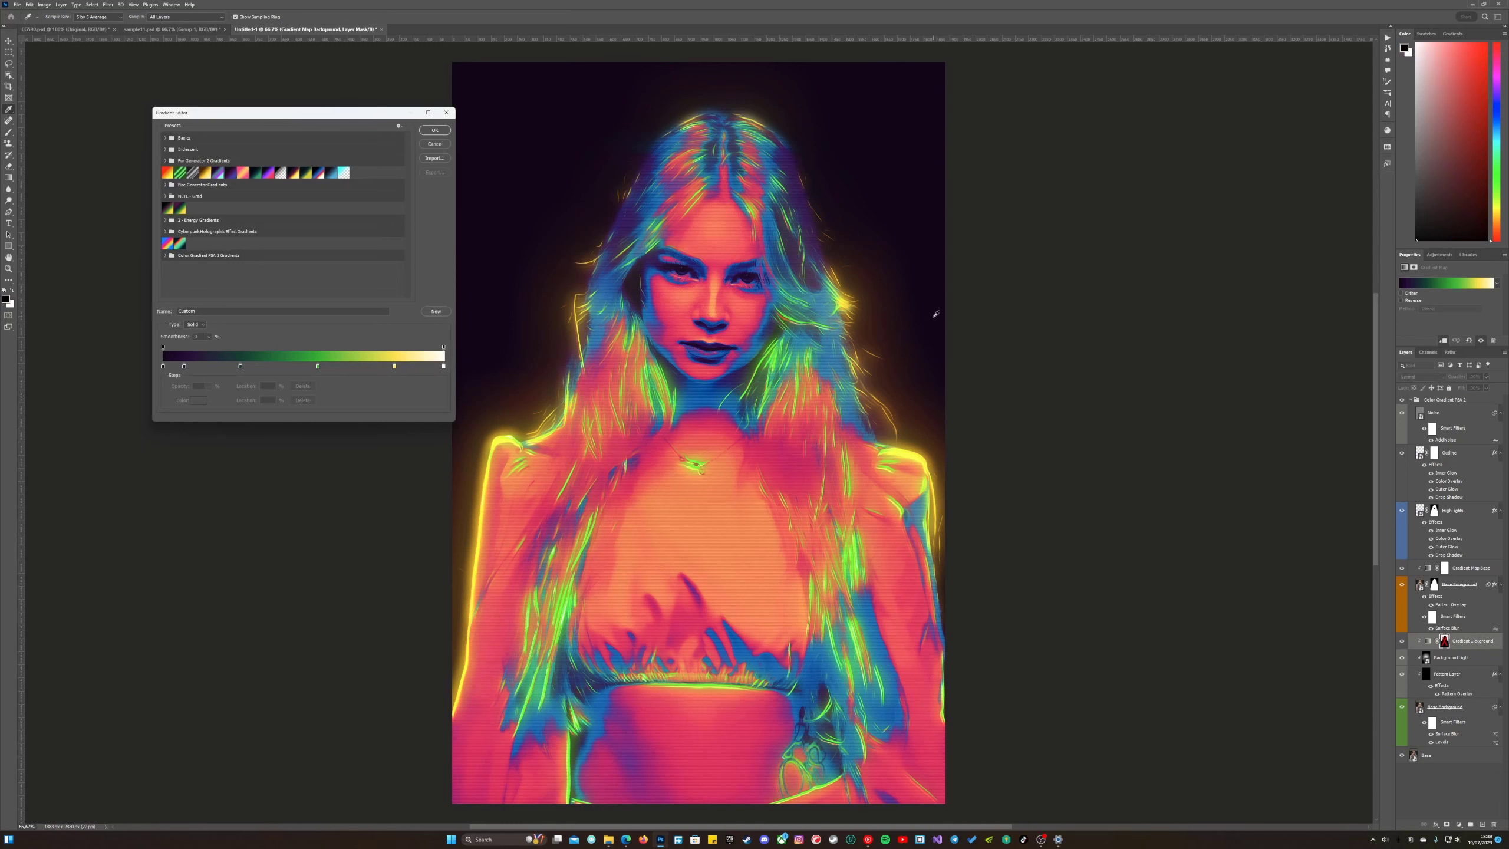
{"action": "left_click", "coordinate": [166, 255]}
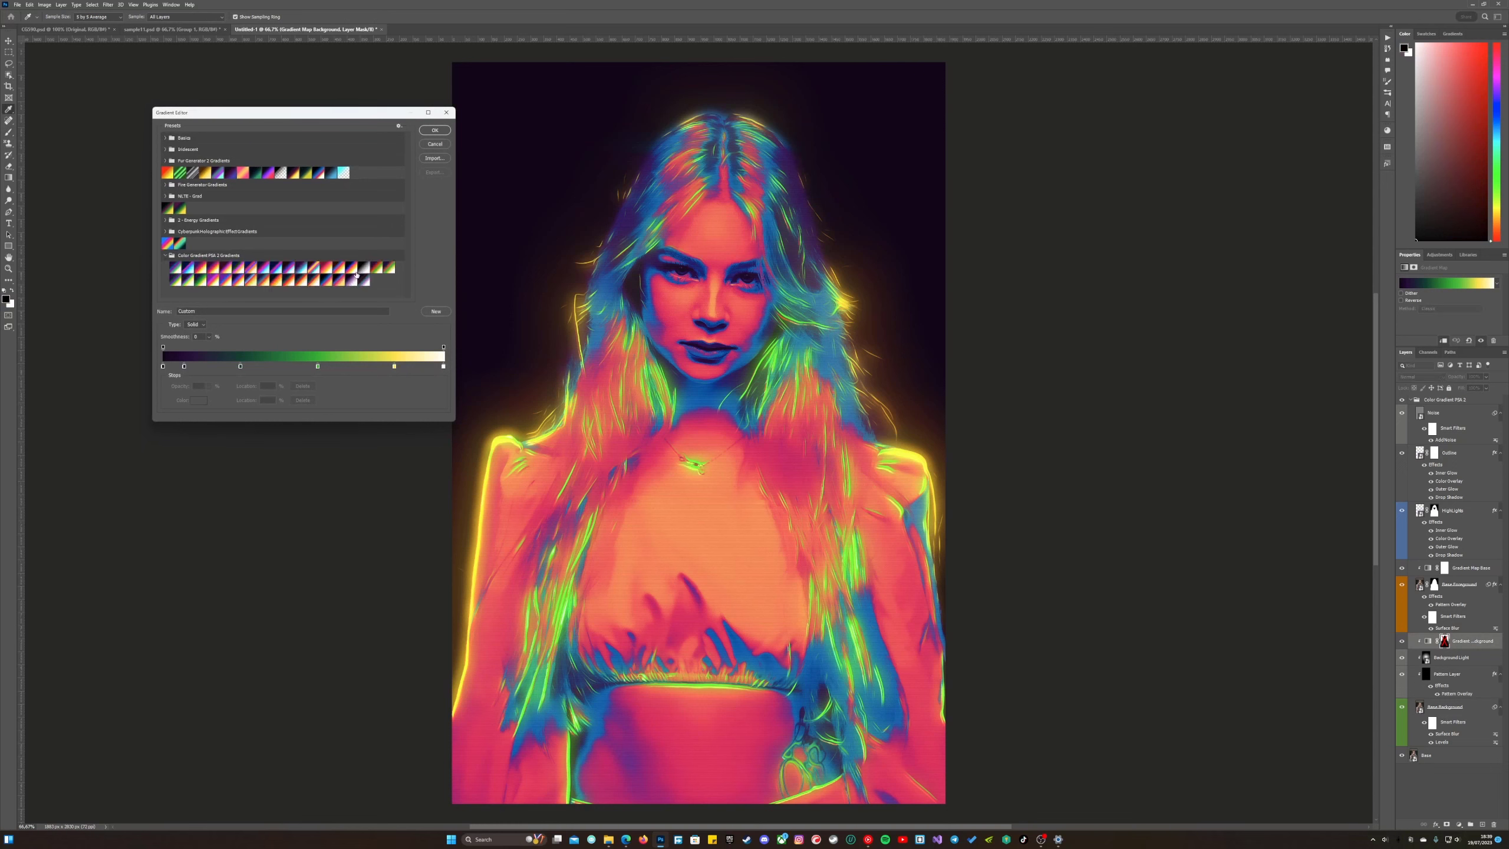
{"action": "left_click", "coordinate": [353, 268]}
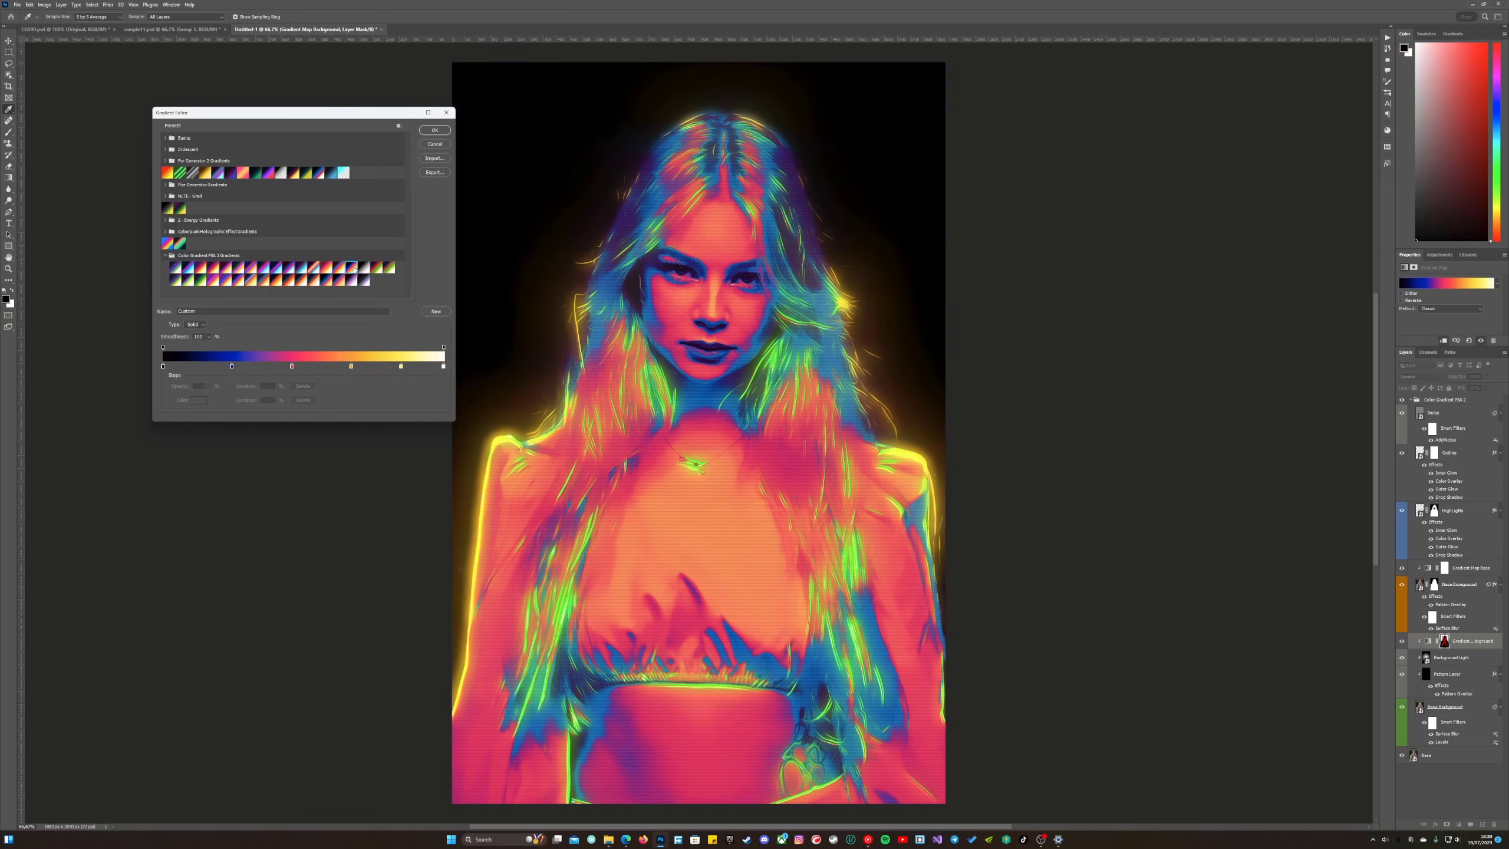
{"action": "left_click", "coordinate": [435, 130]}
Scale the Background Light layer up proportionally until it extends far beyond the canvas on every side.
{"action": "left_click", "coordinate": [1455, 657]}
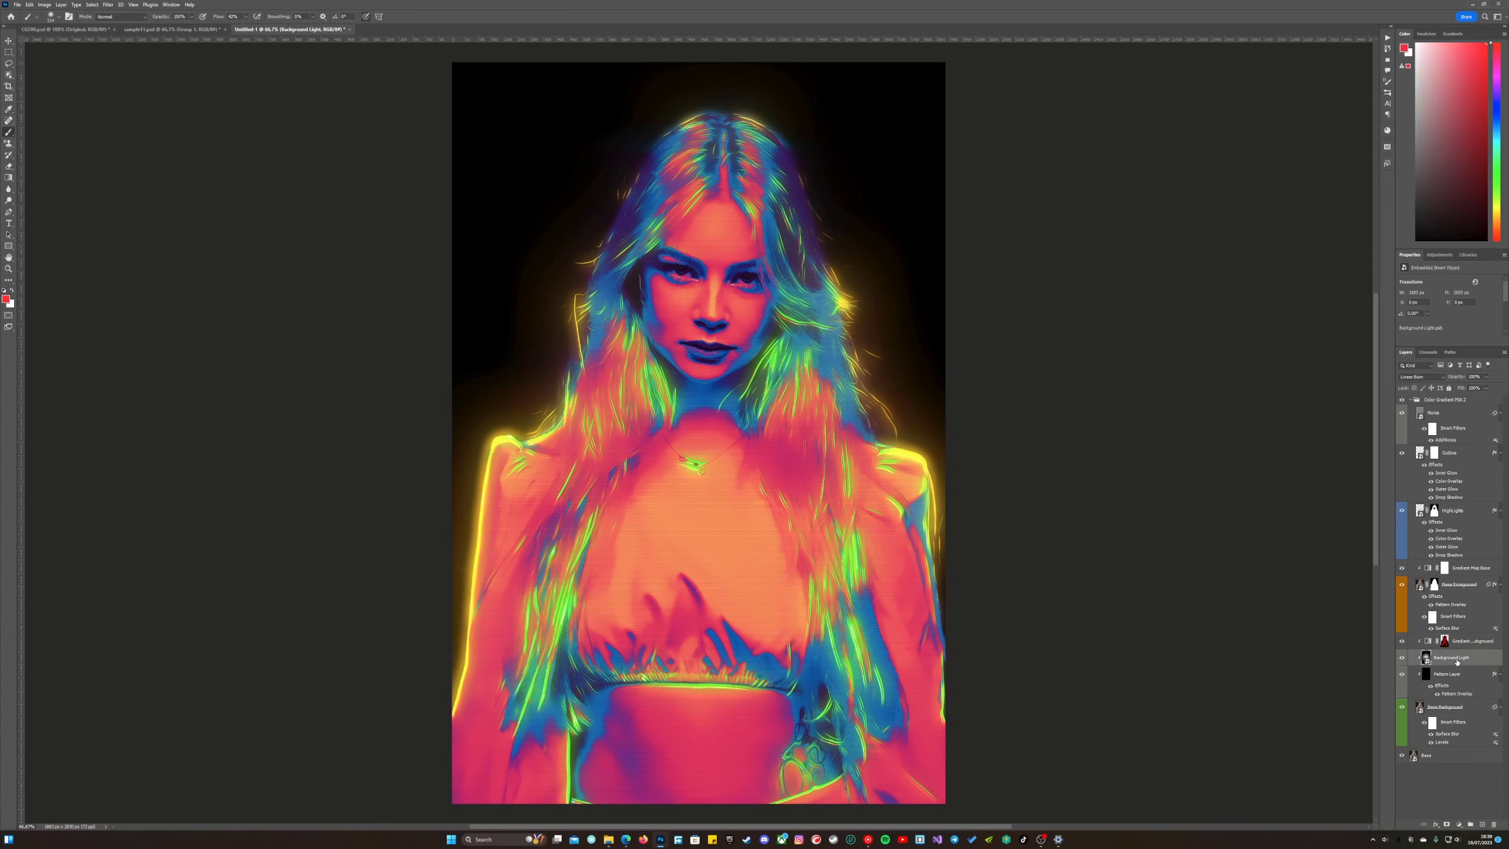
{"action": "scroll", "coordinate": [900, 495], "scroll_direction": "down", "scroll_amount": 3}
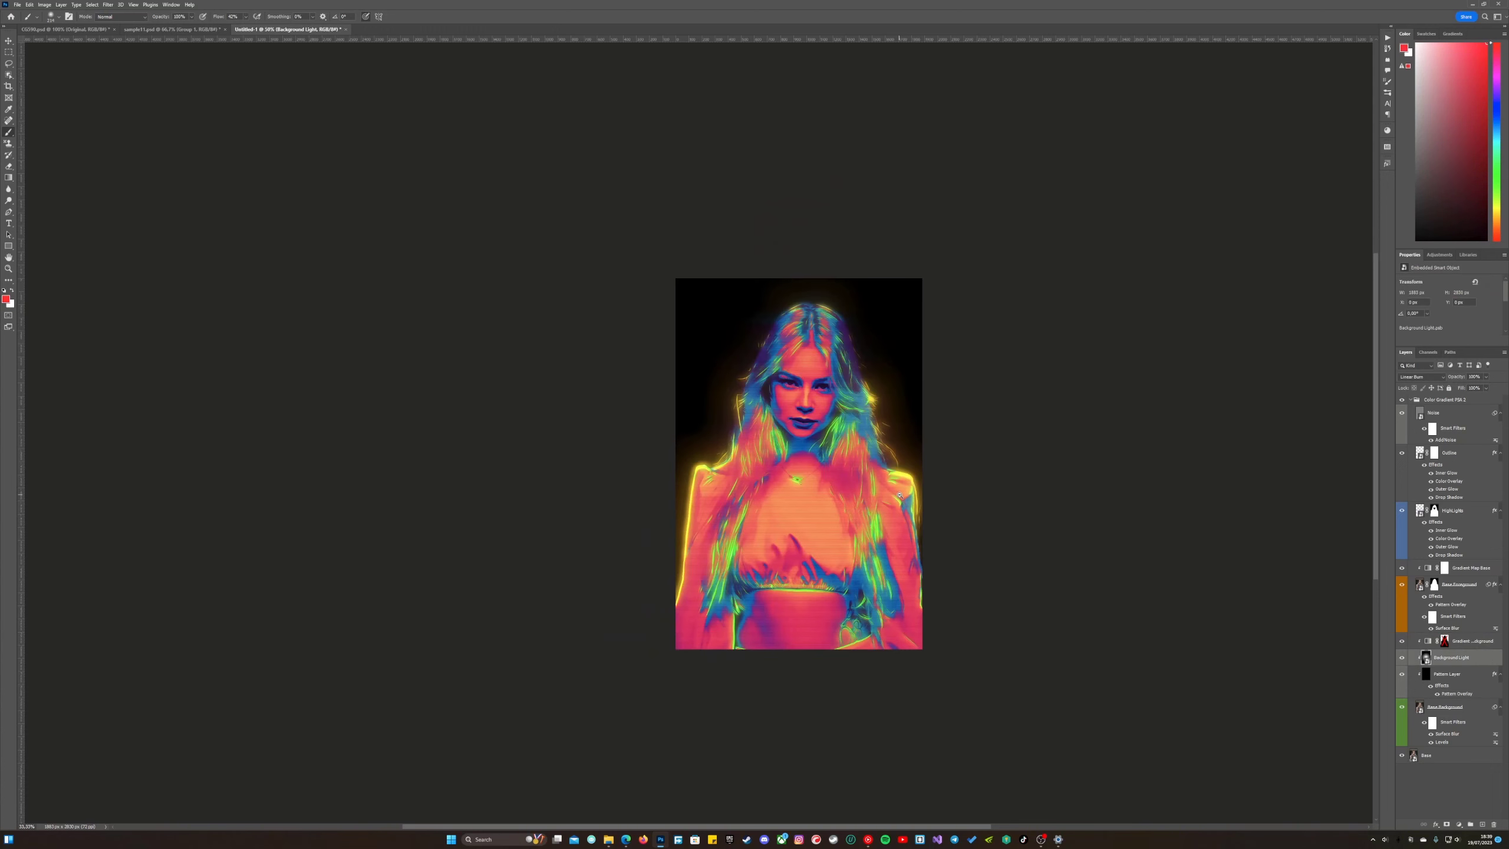
{"action": "left_click_drag", "start_coordinate": [900, 495], "coordinate": [775, 485]}
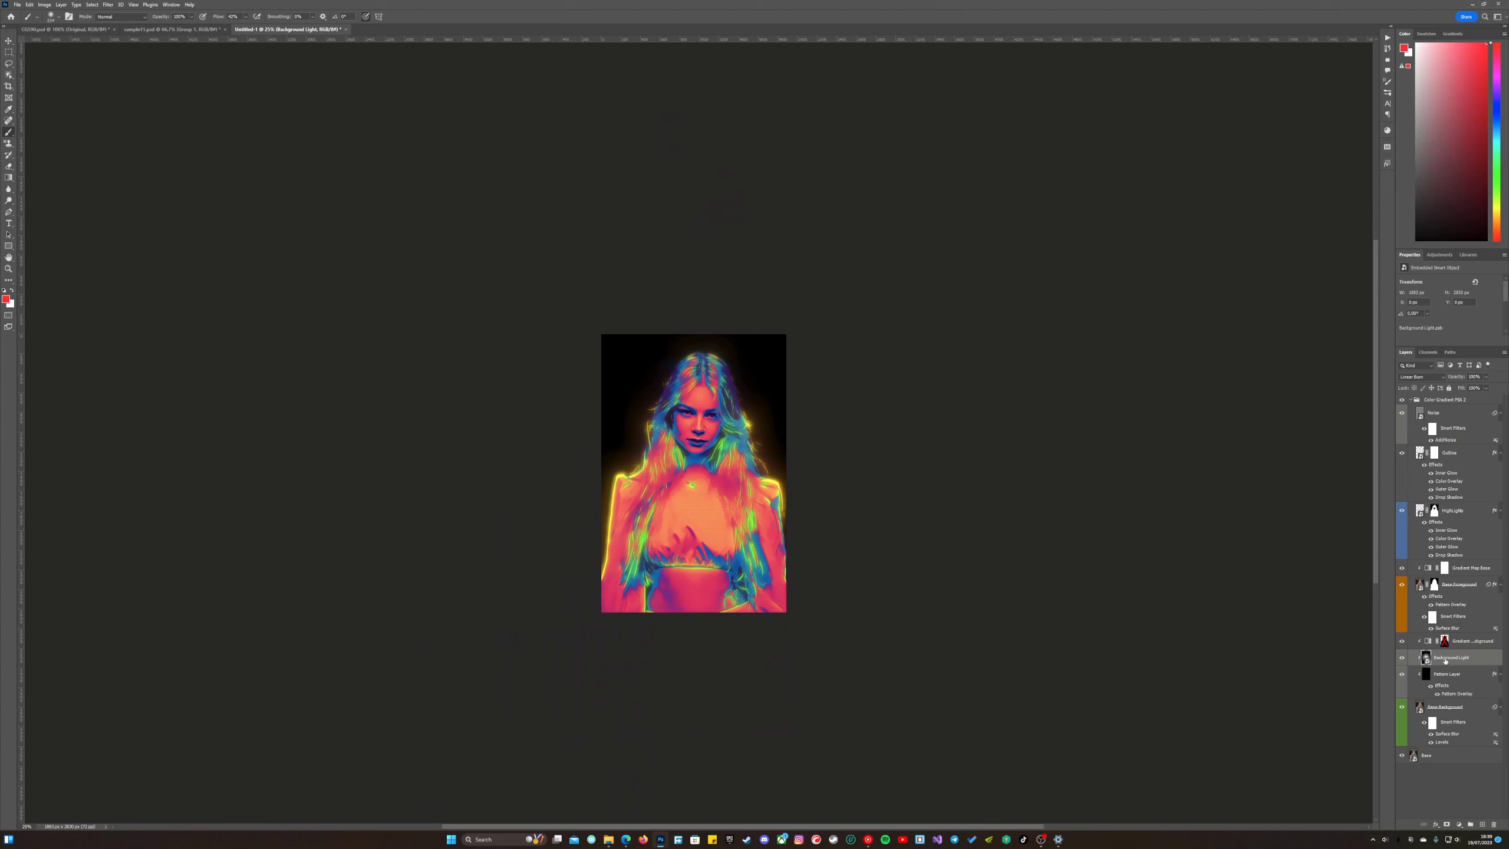
{"action": "key", "text": "ctrl+t"}
{"action": "left_click_drag", "start_coordinate": [786, 334], "coordinate": [1013, 48]}
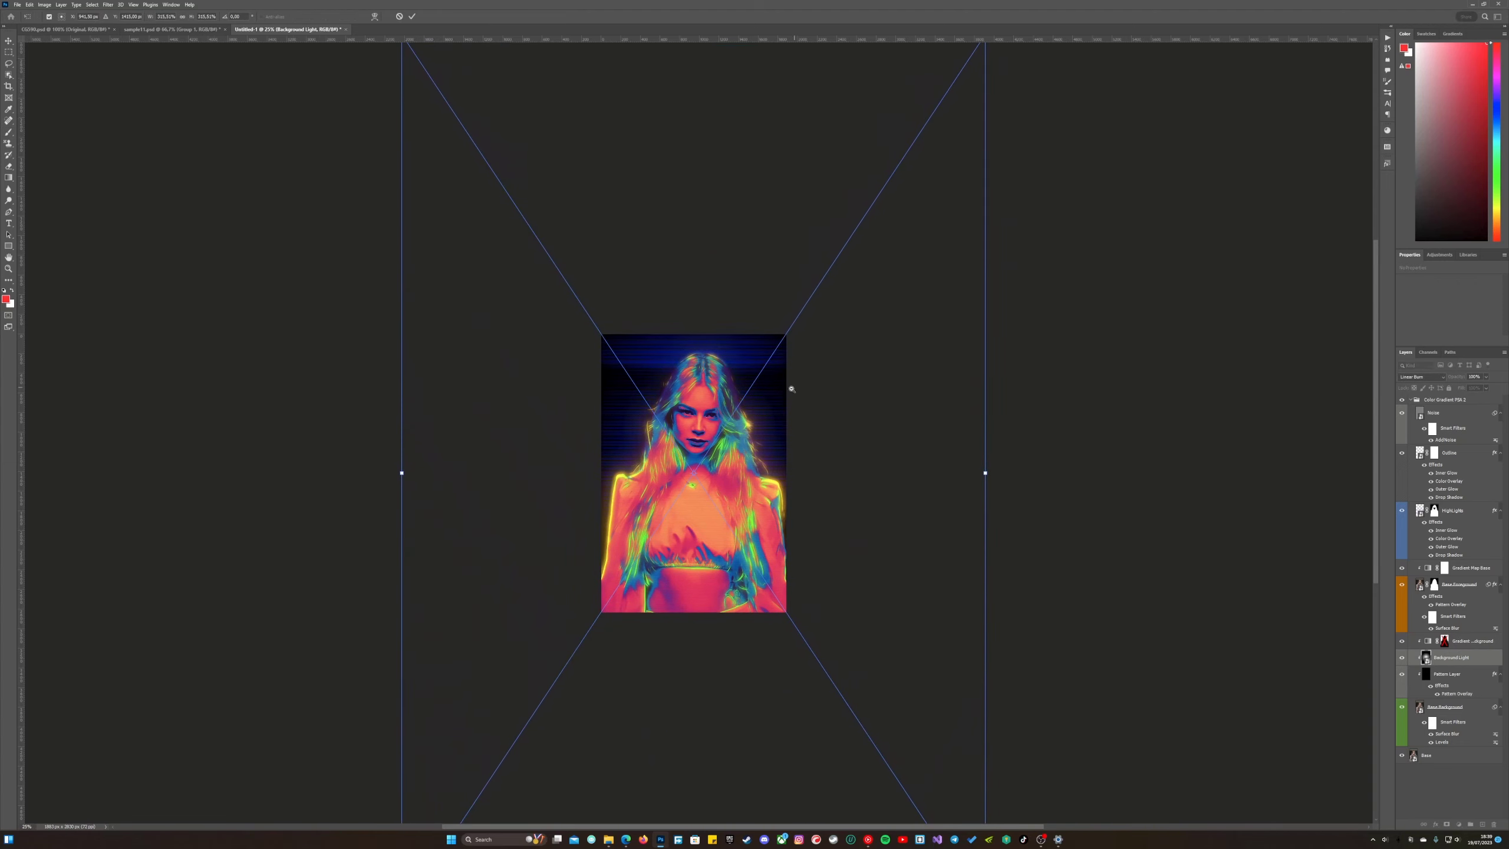
{"action": "scroll", "coordinate": [785, 388], "scroll_direction": "down", "scroll_amount": 2}
{"action": "left_click_drag", "start_coordinate": [886, 650], "coordinate": [1004, 714]}
{"action": "key", "text": "Return"}
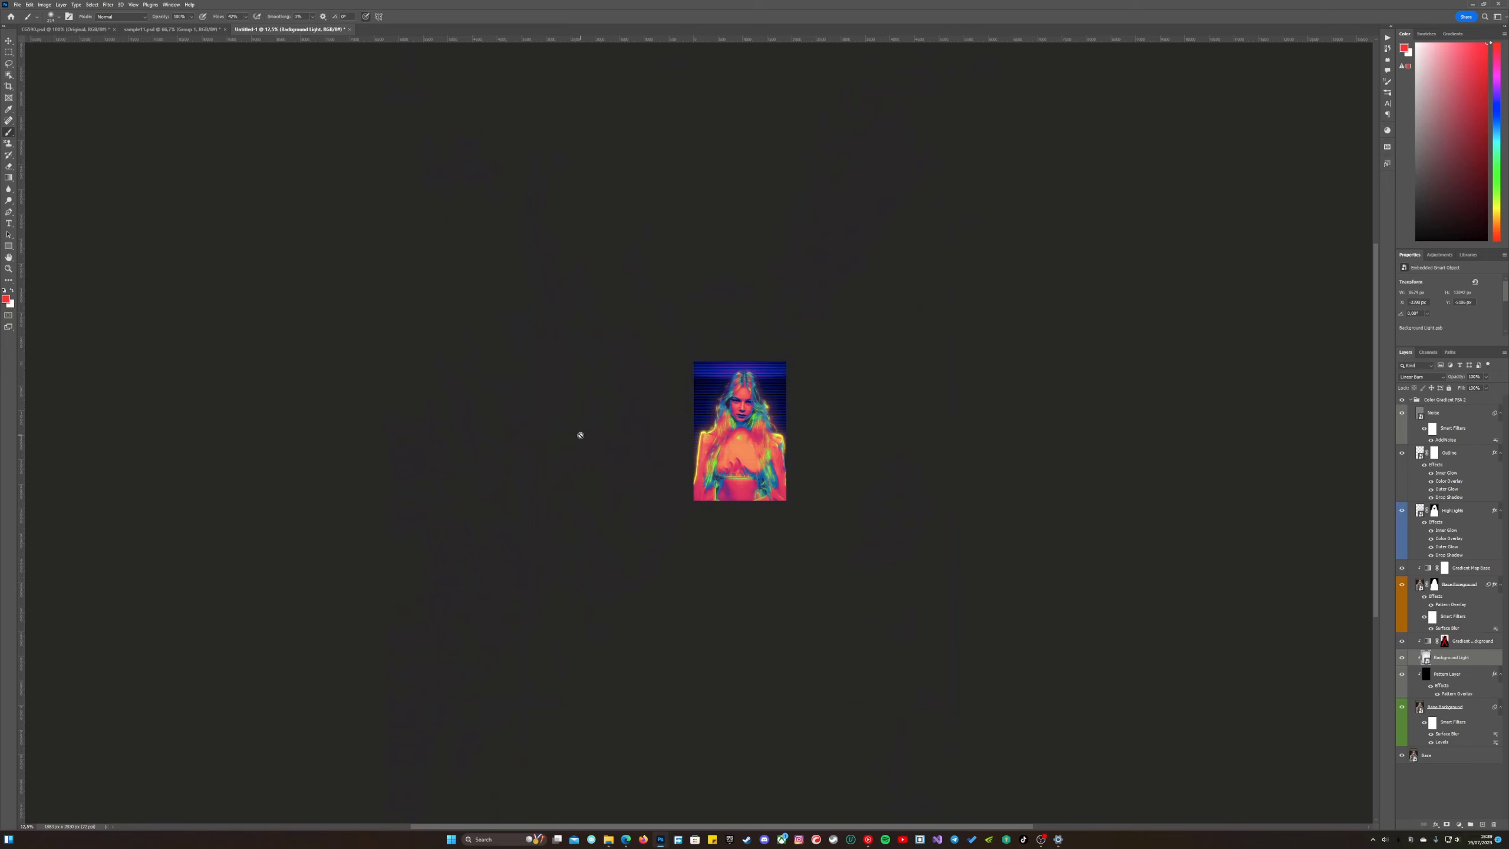
Hide the Background Light layer and view the whole portrait at 66.7% zoom.
{"action": "left_click", "coordinate": [8, 268]}
{"action": "double_click", "coordinate": [9, 269]}
{"action": "left_click_drag", "start_coordinate": [1323, 386], "coordinate": [944, 427]}
{"action": "scroll", "coordinate": [944, 428], "scroll_direction": "down", "scroll_amount": 1}
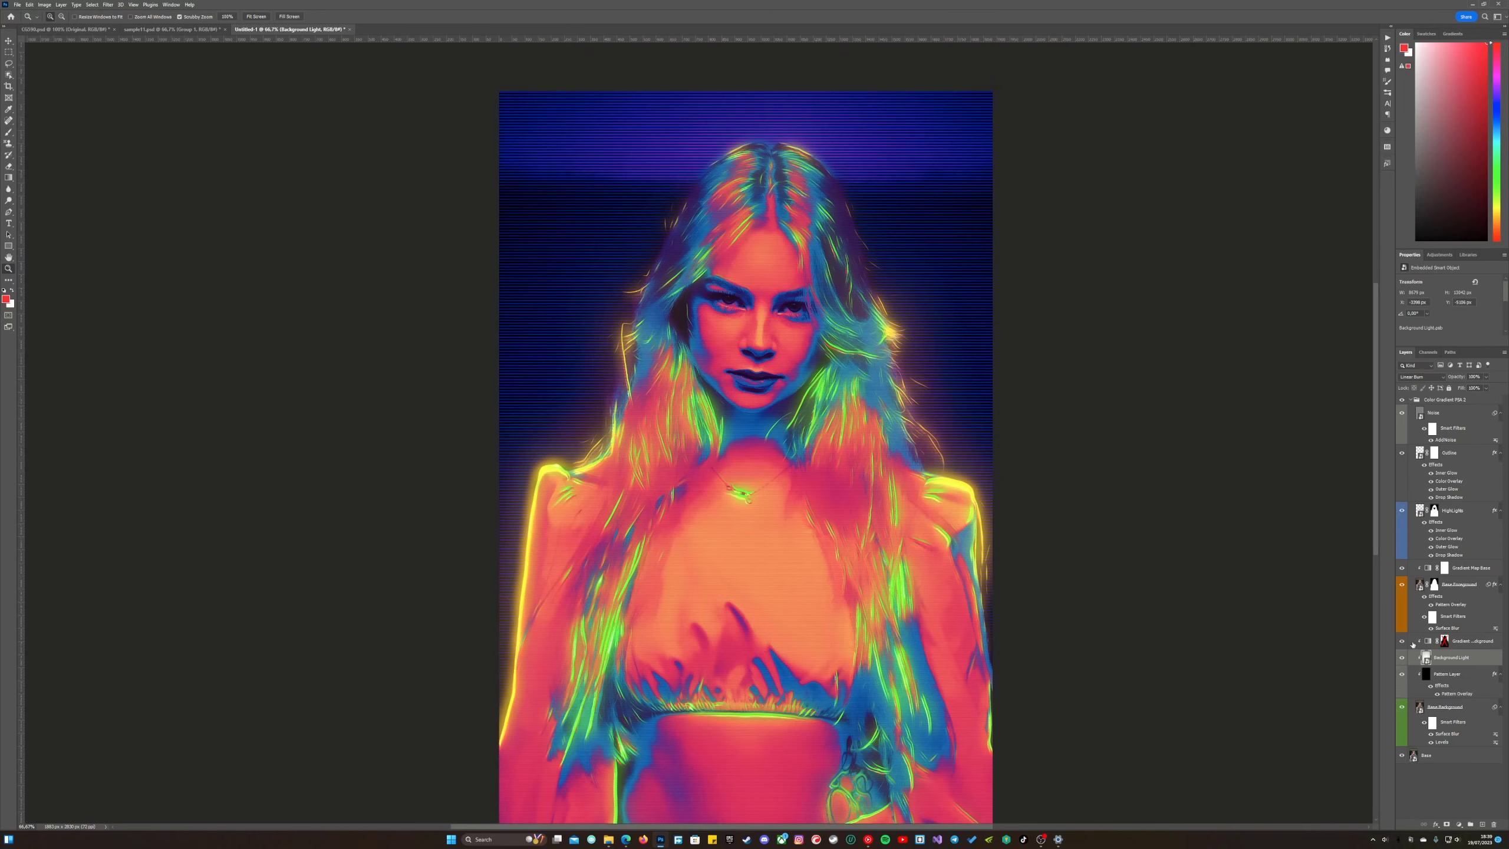
{"action": "left_click", "coordinate": [1402, 658]}
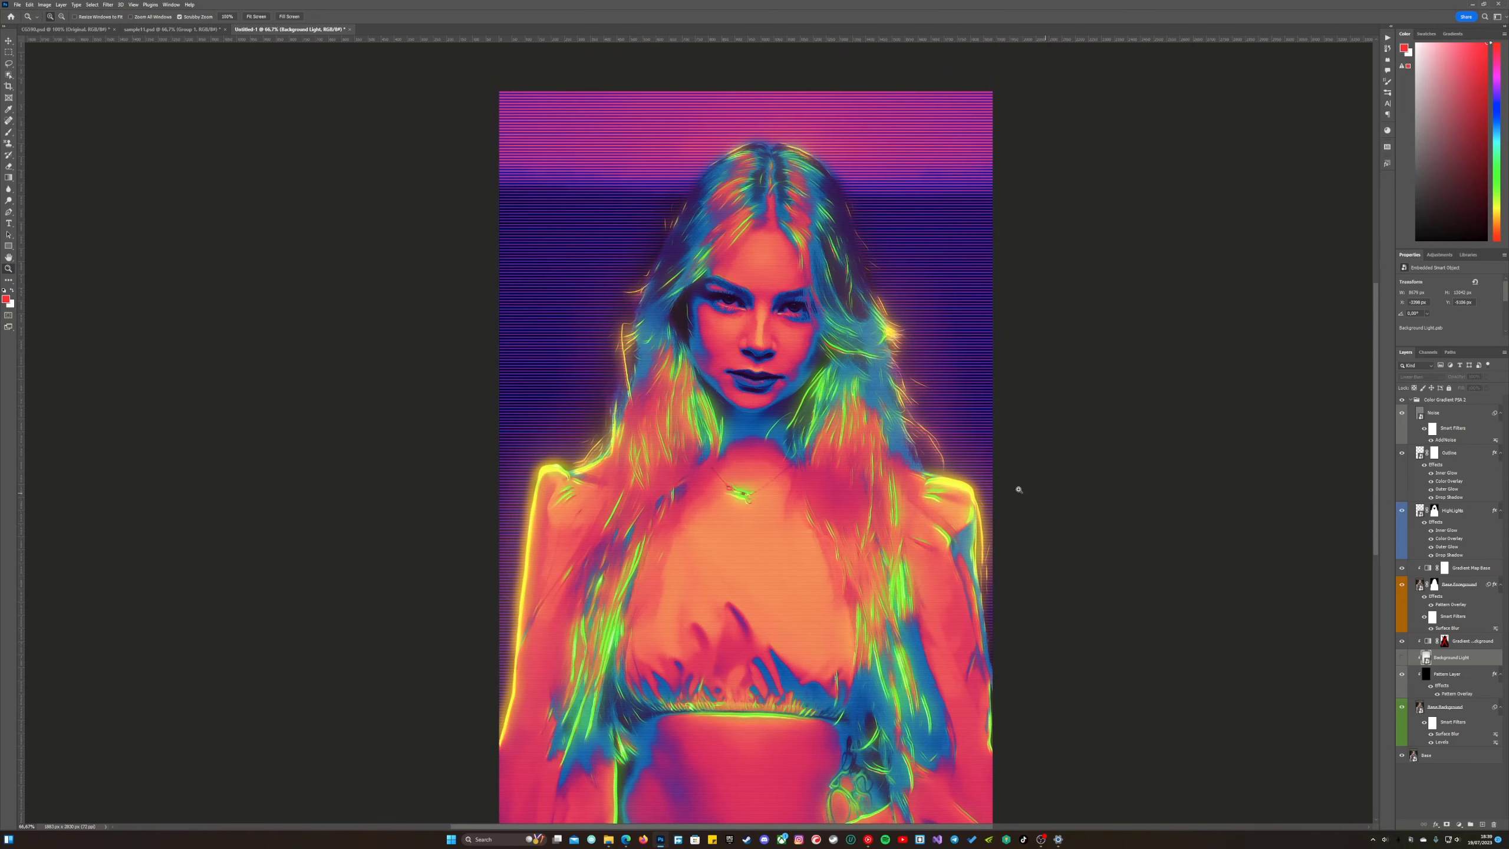
{"action": "left_click_drag", "start_coordinate": [992, 470], "coordinate": [973, 431]}
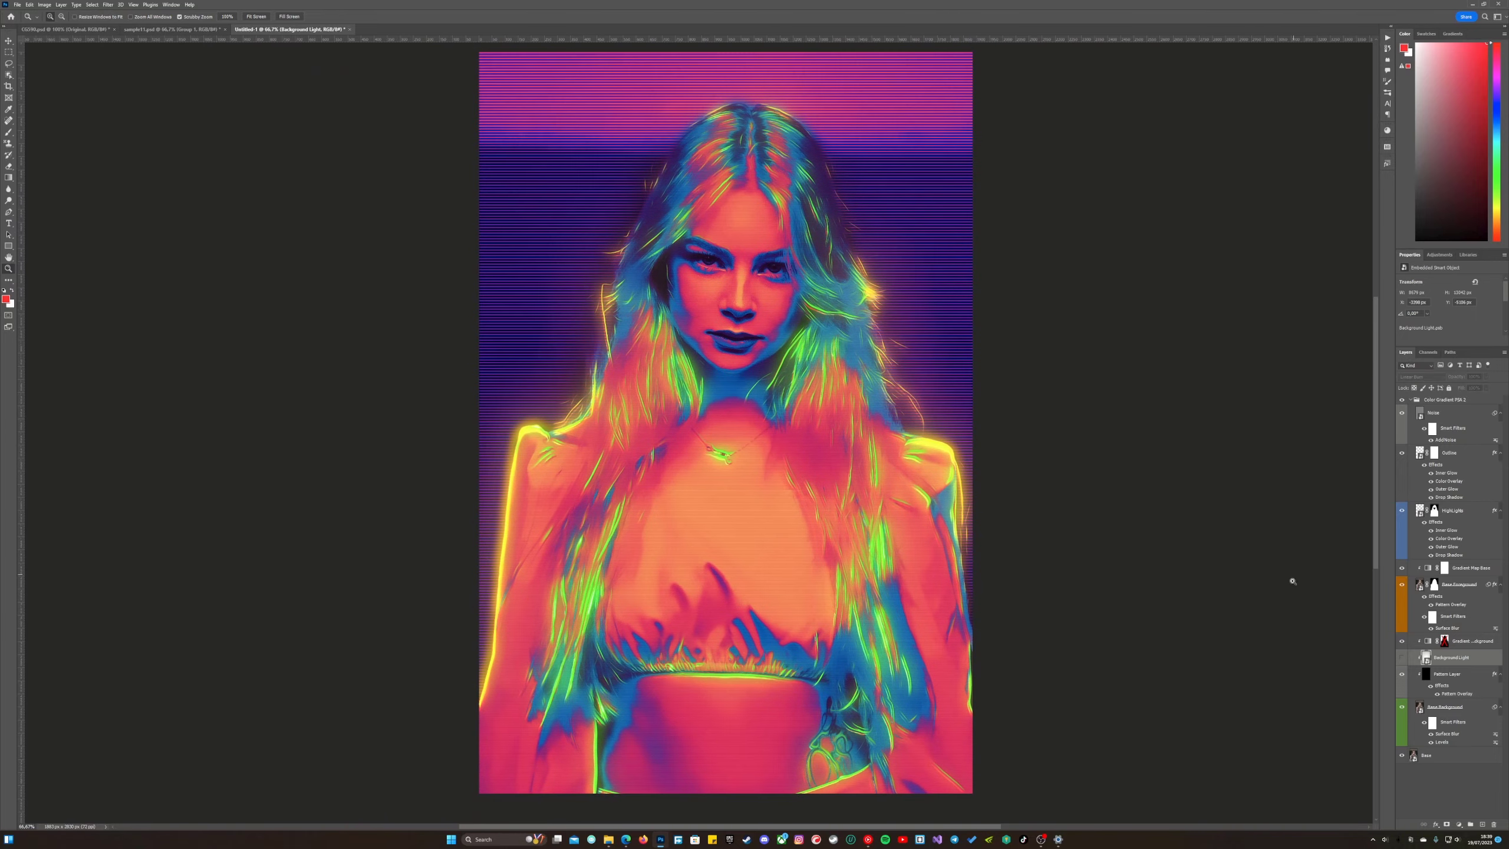
{"action": "left_click_drag", "start_coordinate": [1293, 580], "coordinate": [1161, 539]}
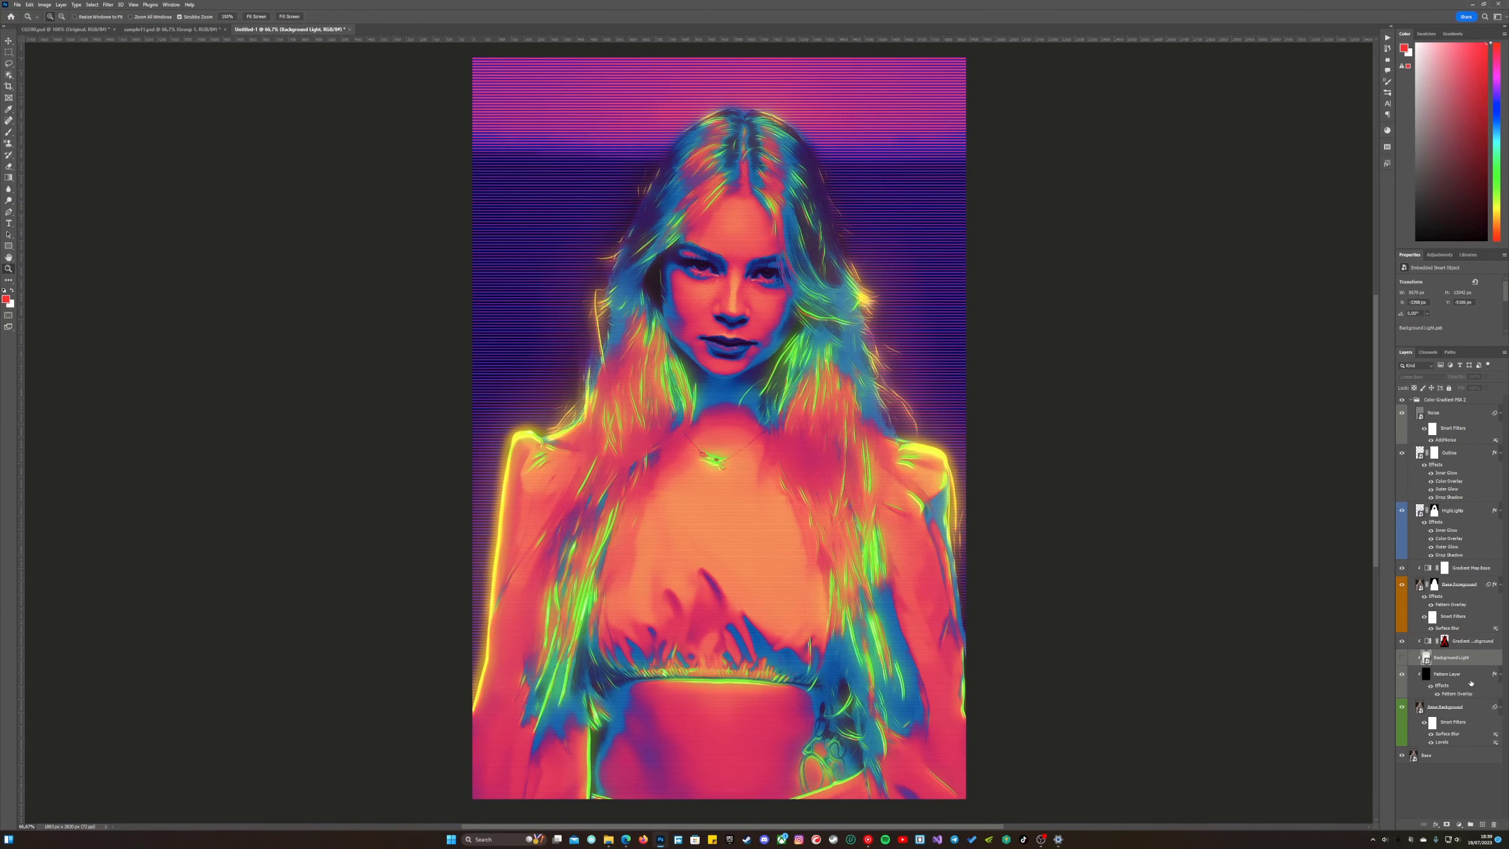
Set the scale of the Pattern Layer's pattern overlay to 50%.
{"action": "left_click", "coordinate": [1473, 677]}
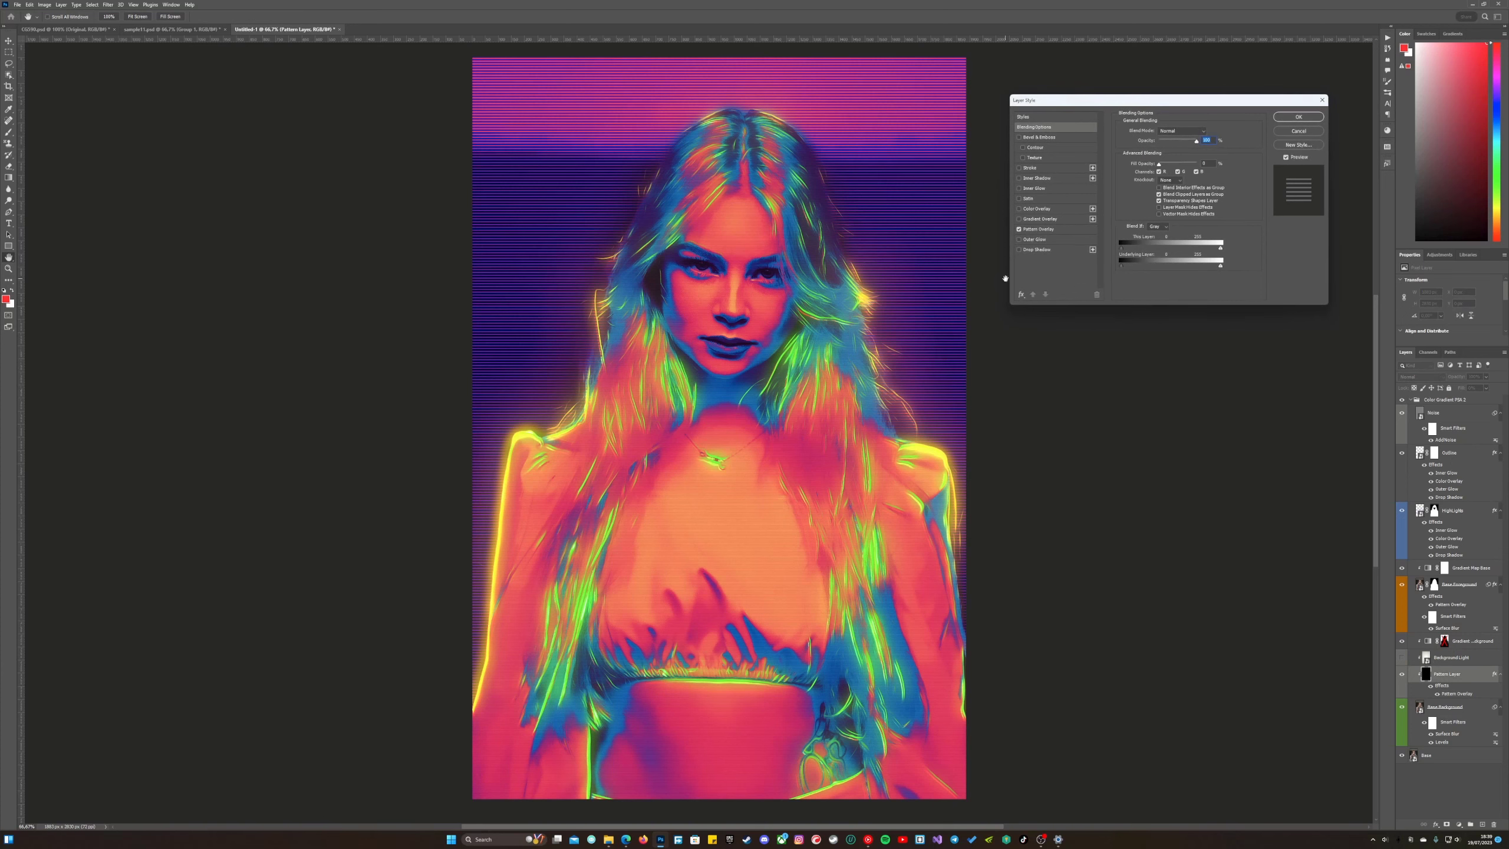
{"action": "left_click", "coordinate": [1042, 230]}
{"action": "double_click", "coordinate": [1199, 193]}
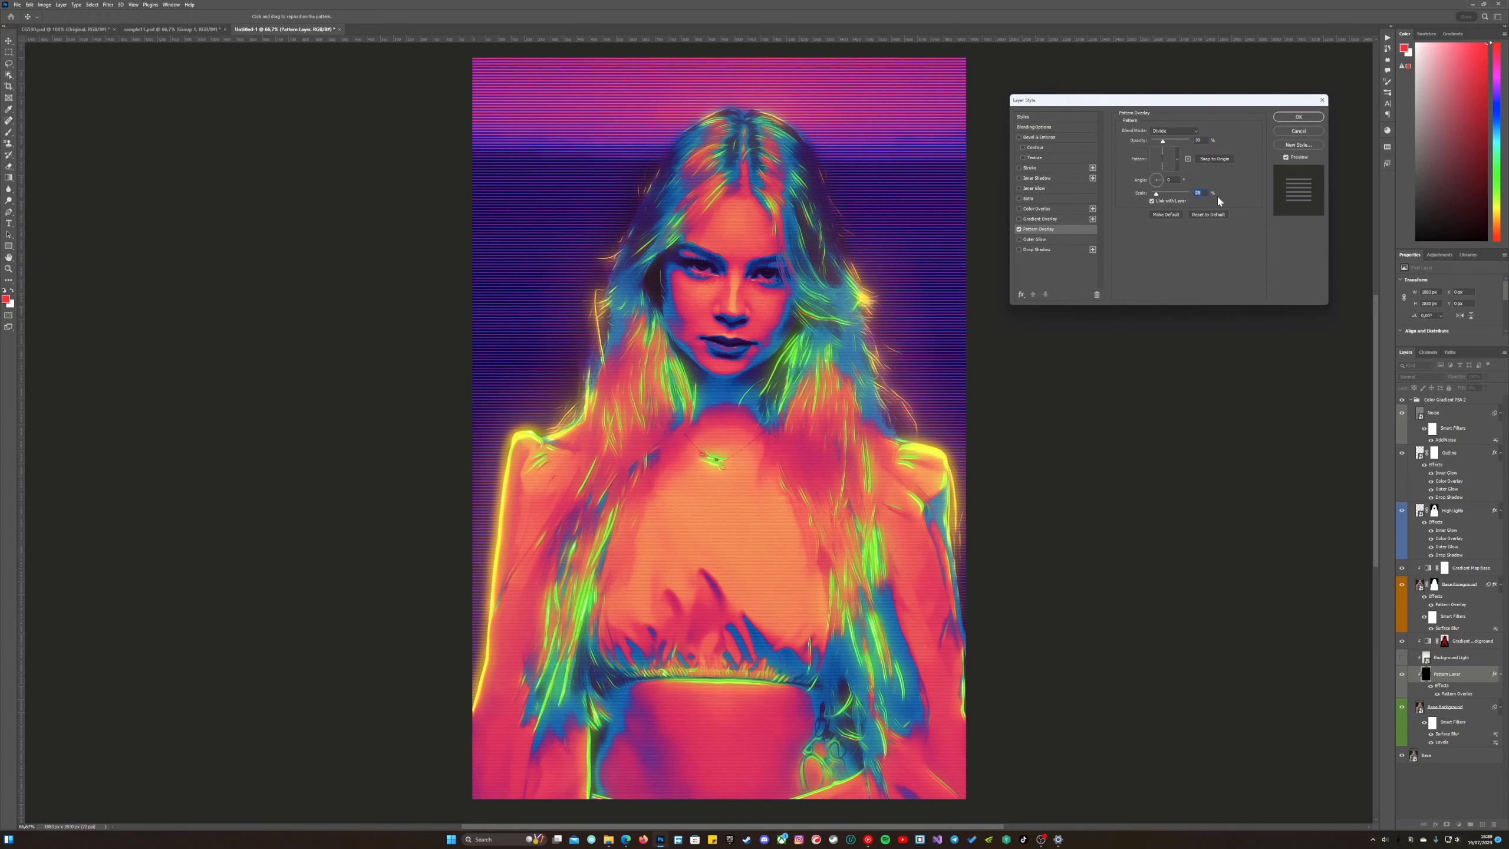
{"action": "type", "text": "50"}
Try the dot and square patterns from the Color Gradient PSA 2 Patterns in the Pattern Layer's overlay.
{"action": "left_click", "coordinate": [1178, 161]}
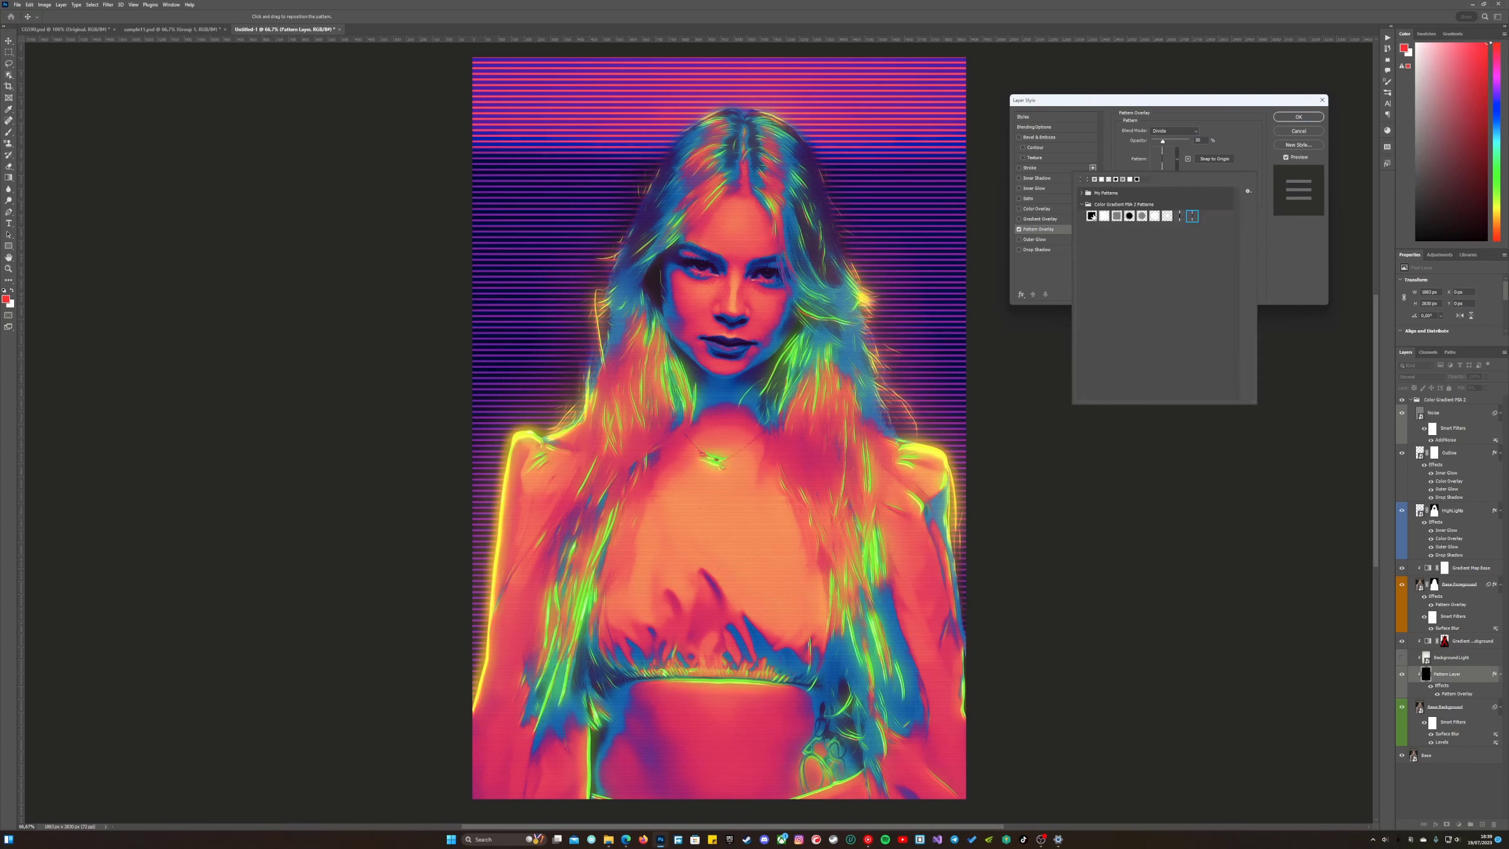
{"action": "left_click", "coordinate": [1129, 216]}
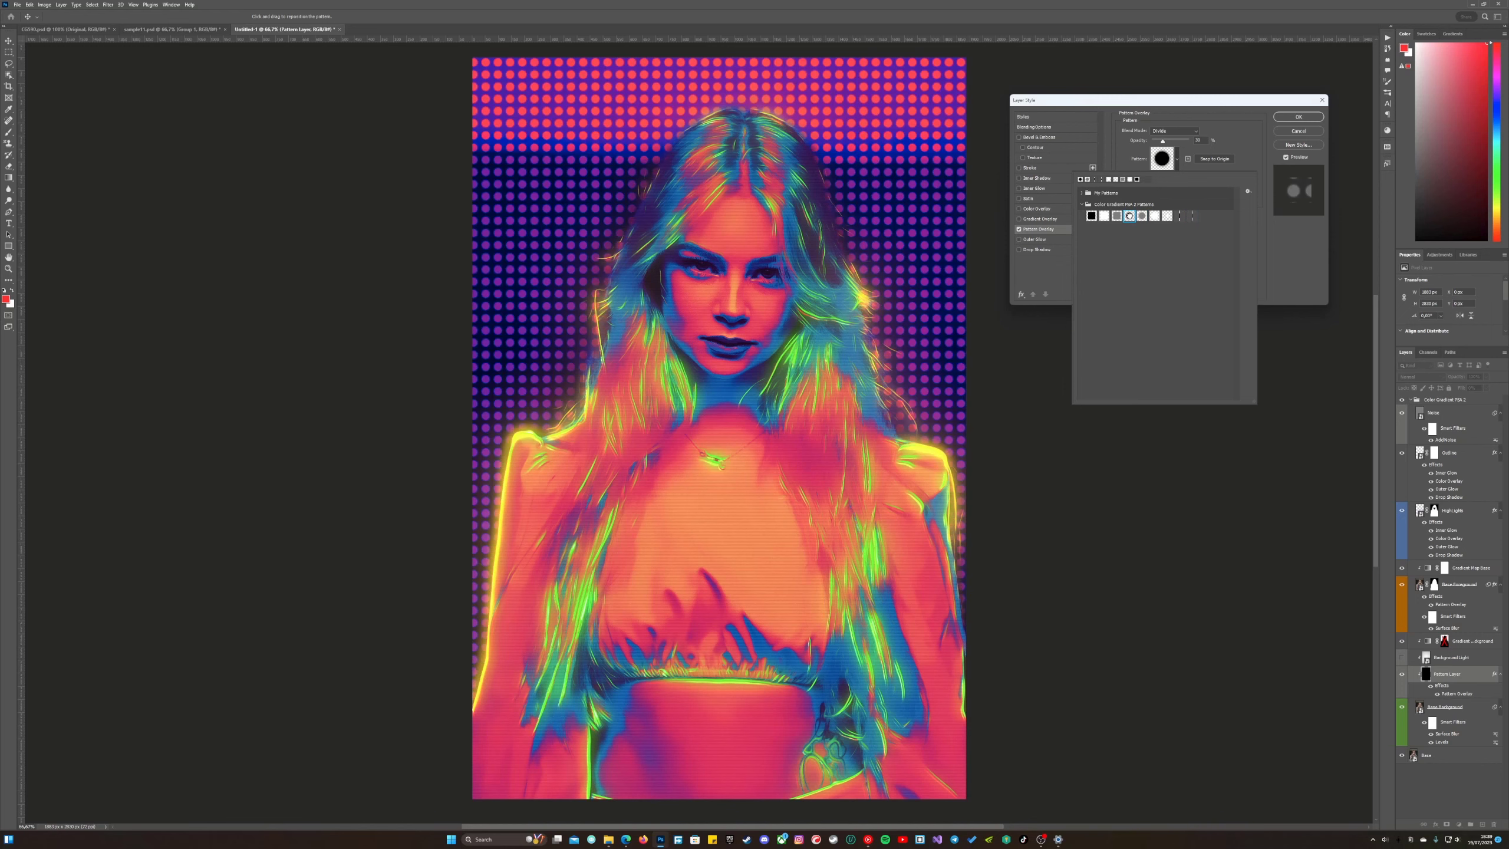
{"action": "left_click", "coordinate": [1154, 216]}
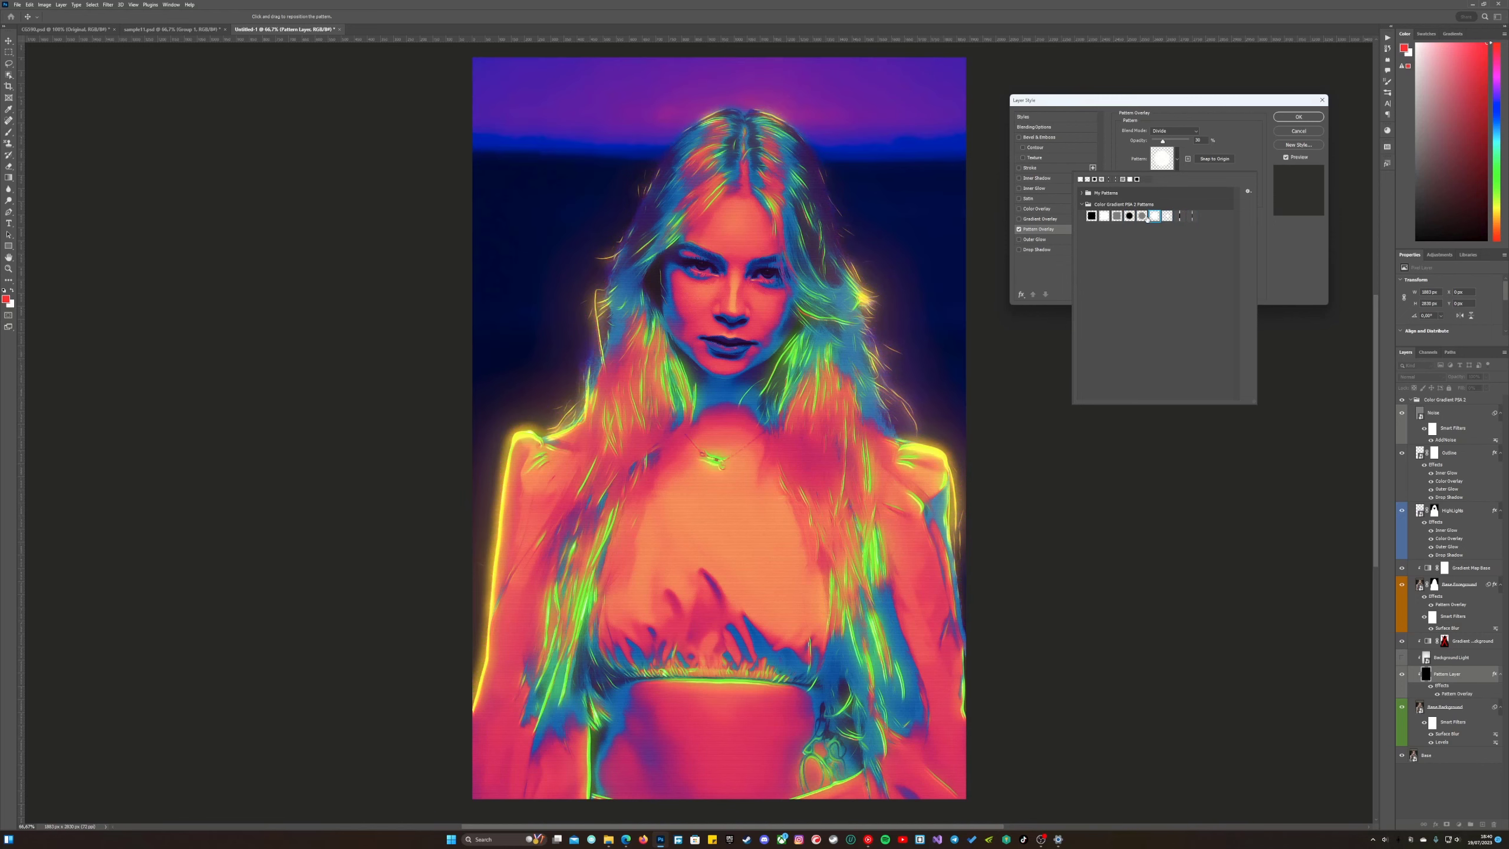
{"action": "left_click", "coordinate": [1142, 216]}
{"action": "left_click", "coordinate": [1117, 216]}
{"action": "left_click", "coordinate": [1104, 217]}
{"action": "left_click", "coordinate": [1092, 217]}
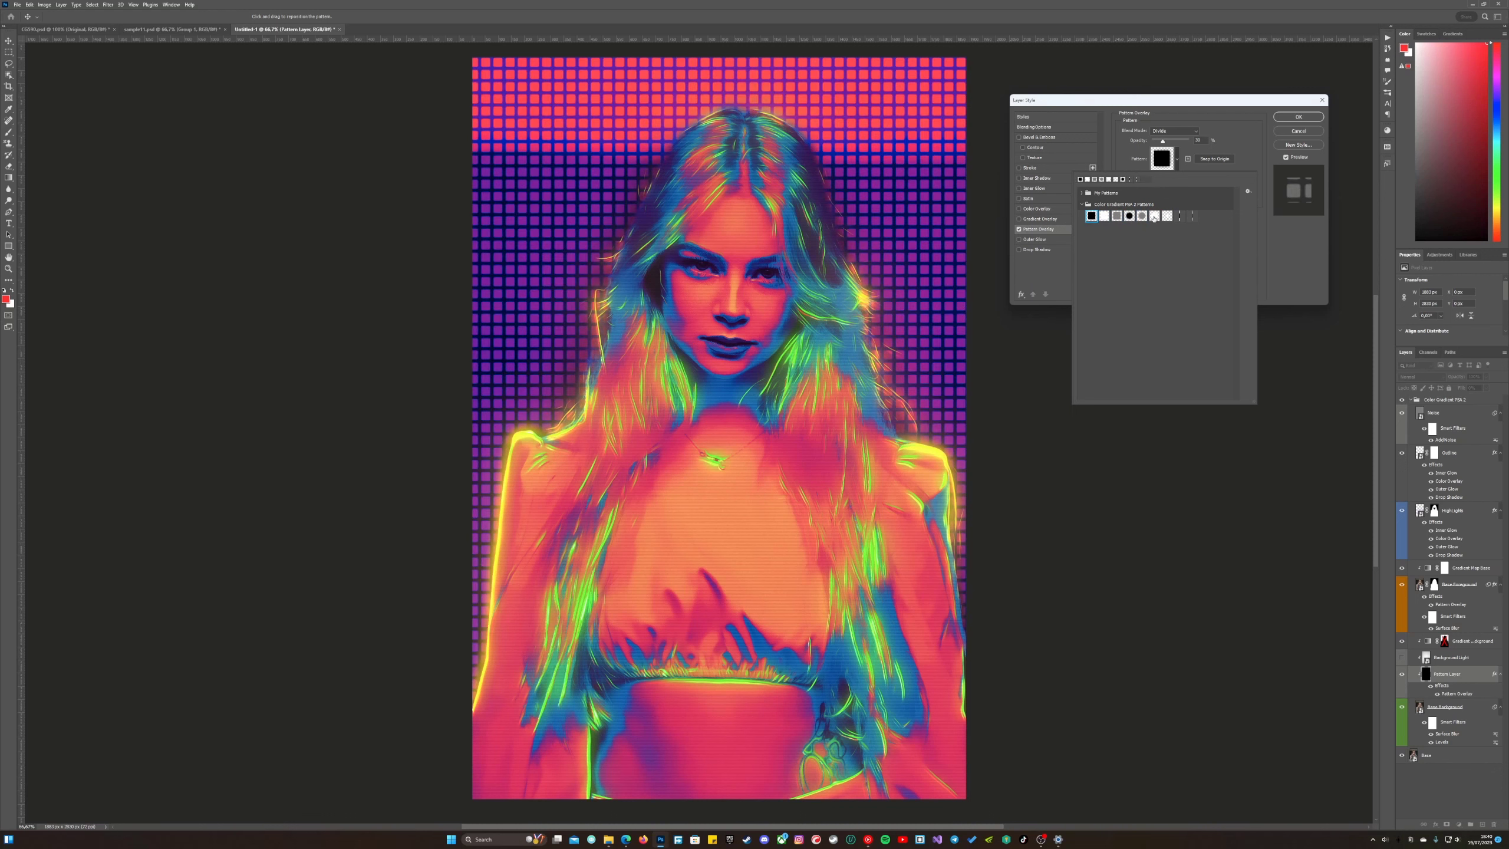
Try the white circle pattern with the Overlay blend mode in the Pattern Layer's pattern overlay.
{"action": "left_click", "coordinate": [1154, 217]}
{"action": "left_click", "coordinate": [1174, 130]}
{"action": "left_click", "coordinate": [1164, 242]}
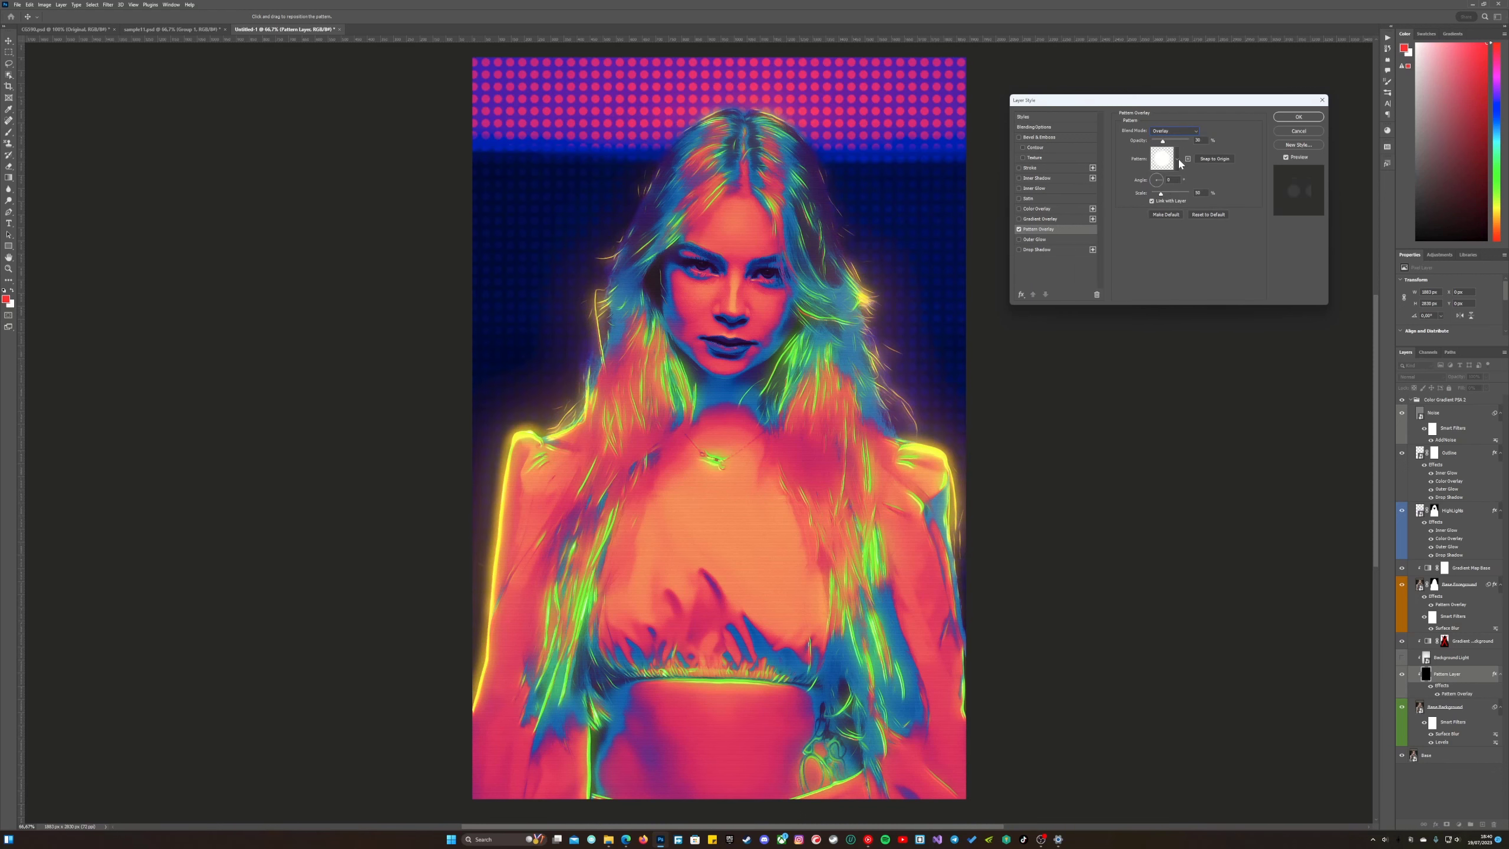
Set the Pattern Layer's overlay to the last horizontal-line pattern with the Divide blend mode and apply the layer style.
{"action": "left_click", "coordinate": [1179, 161]}
{"action": "left_click", "coordinate": [1167, 217]}
{"action": "left_click", "coordinate": [1179, 215]}
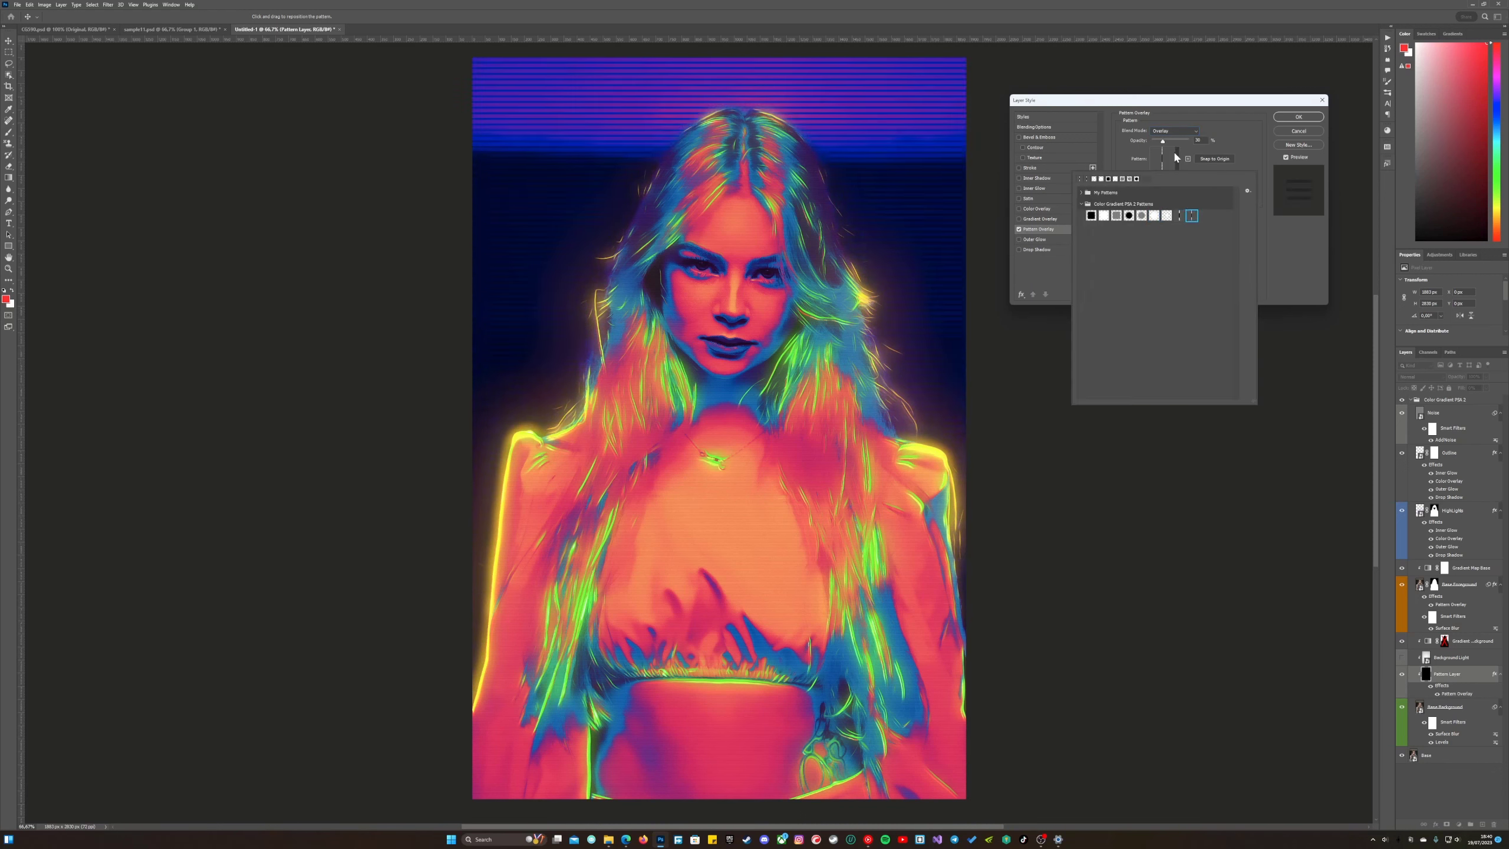
{"action": "left_click", "coordinate": [1175, 131]}
{"action": "left_click", "coordinate": [1166, 312]}
{"action": "left_click", "coordinate": [1289, 117]}
Paint with a soft black brush on the Base Foreground layer's mask around the outer edges of the hair.
{"action": "key", "text": "z"}
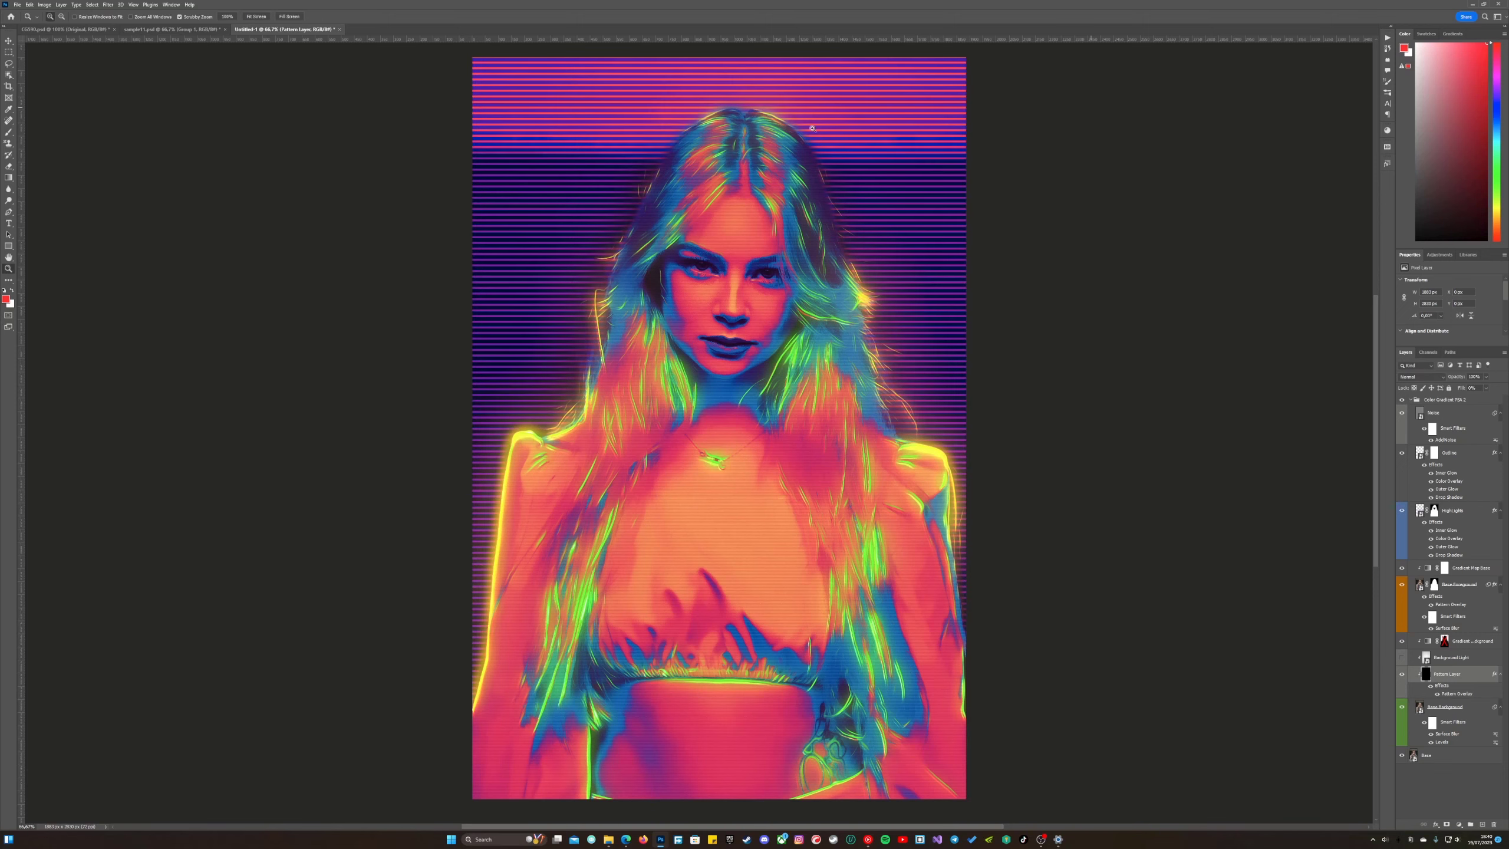
{"action": "key", "text": "ctrl+plus"}
{"action": "left_click_drag", "start_coordinate": [570, 192], "coordinate": [511, 350]}
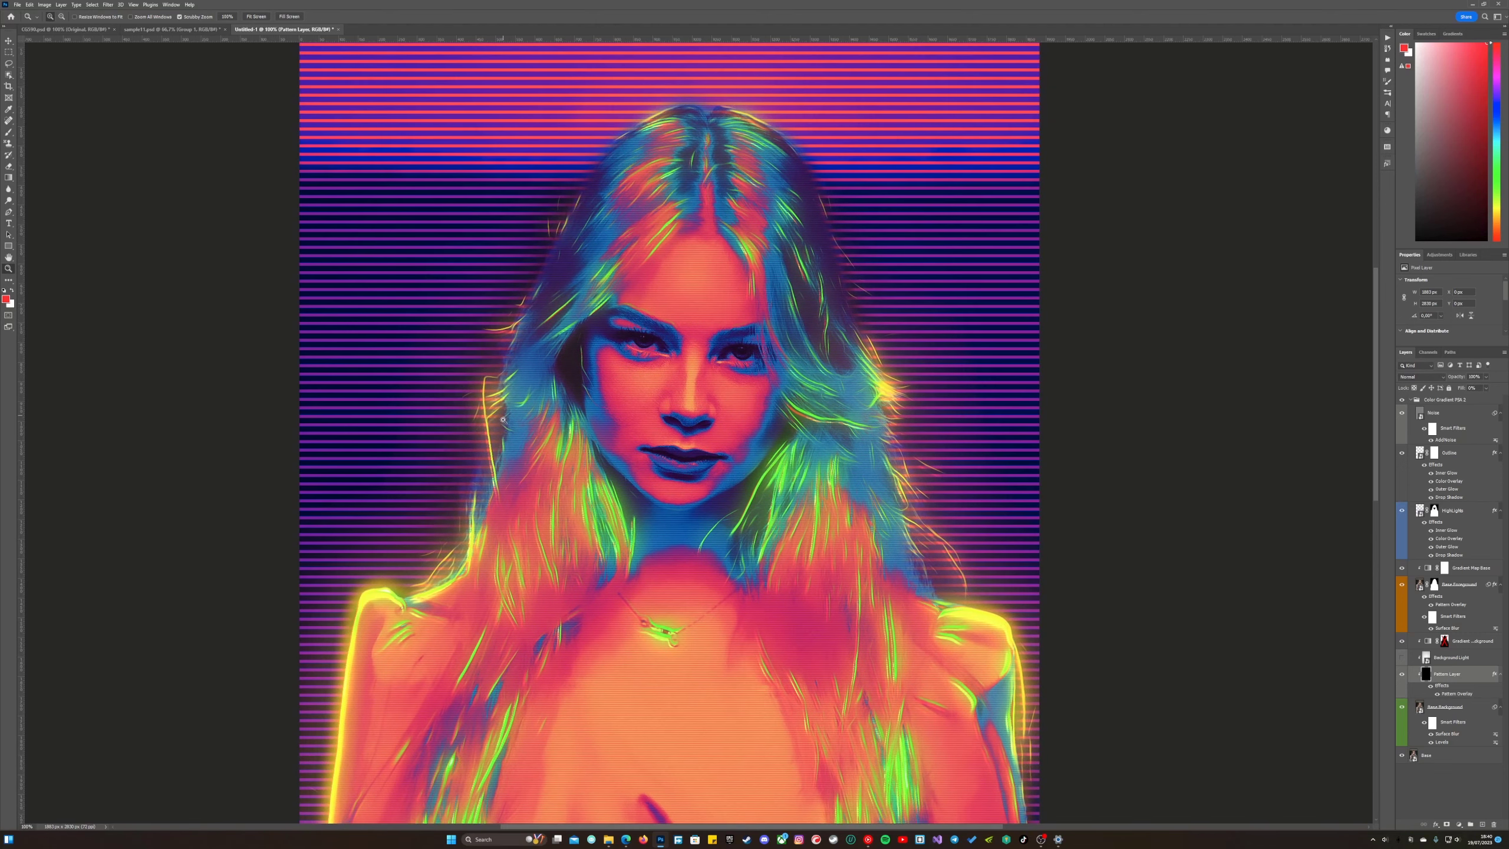
{"action": "left_click", "coordinate": [1403, 586]}
{"action": "left_click", "coordinate": [1403, 586]}
{"action": "left_click", "coordinate": [1434, 584]}
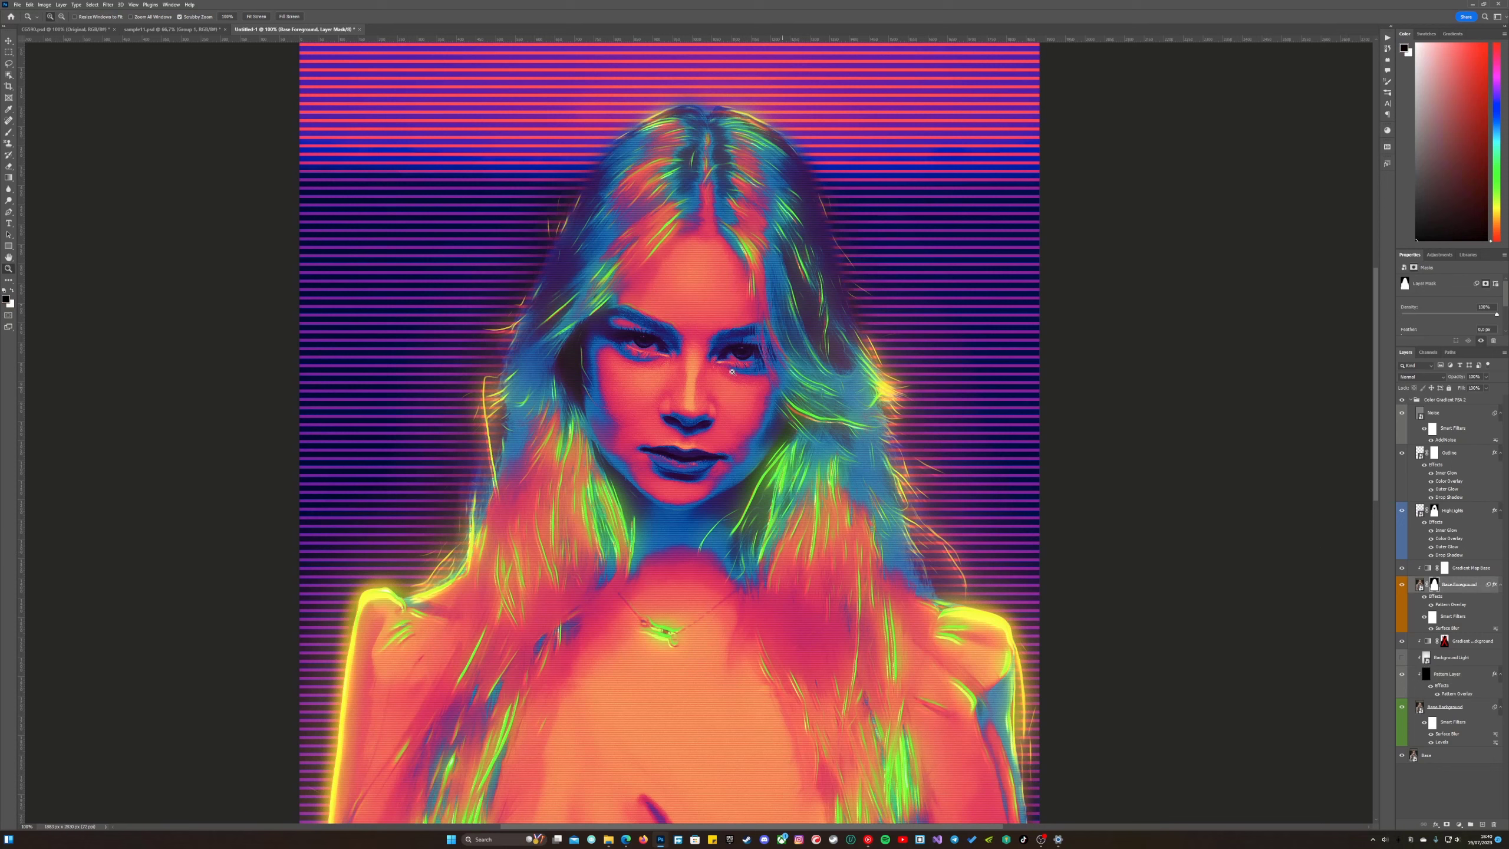
{"action": "key", "text": "b"}
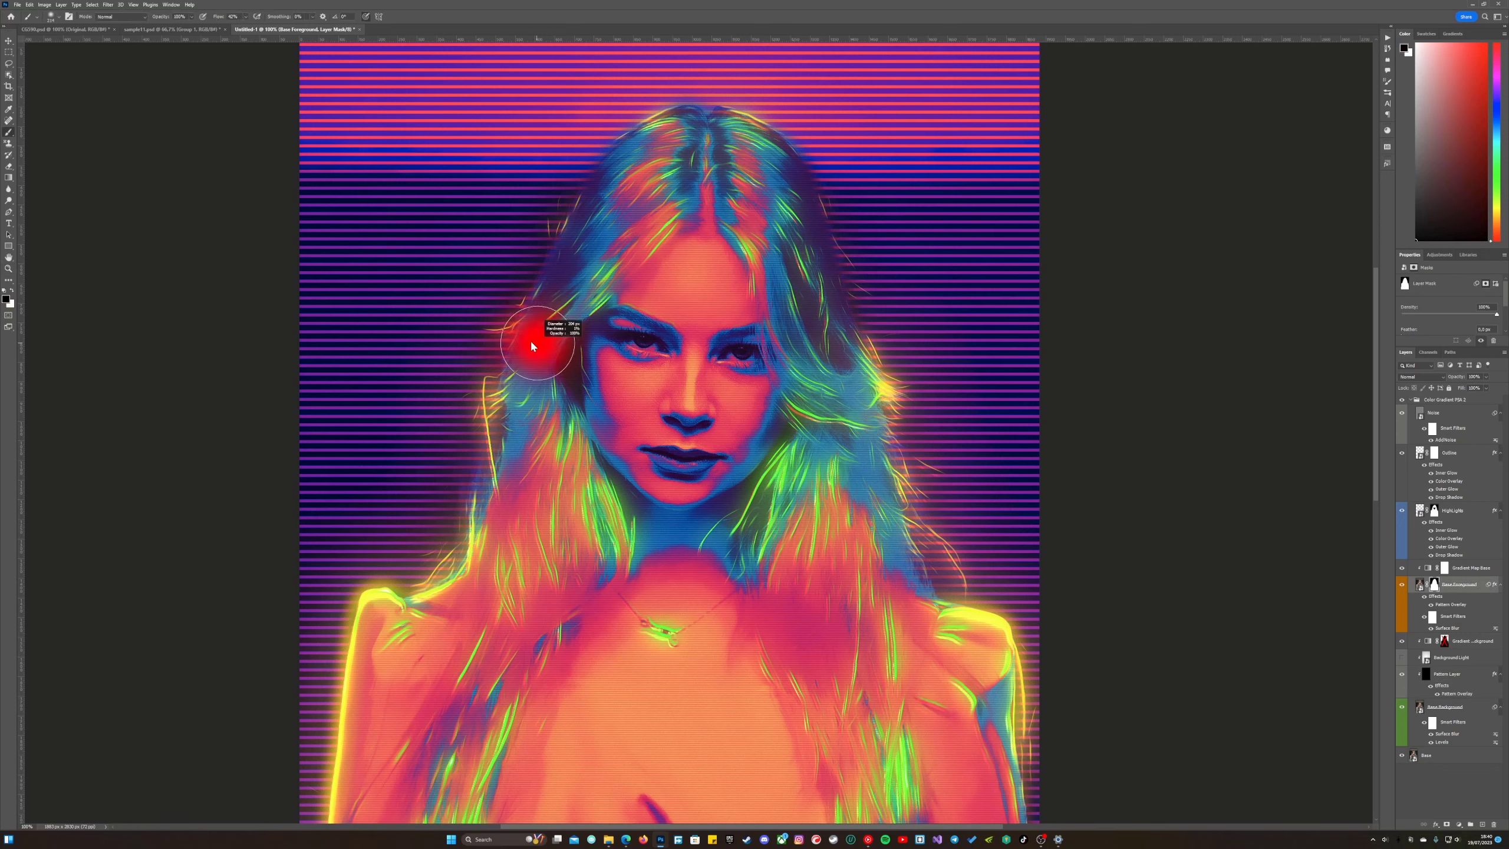
{"action": "left_click_drag", "start_coordinate": [521, 344], "coordinate": [521, 344]}
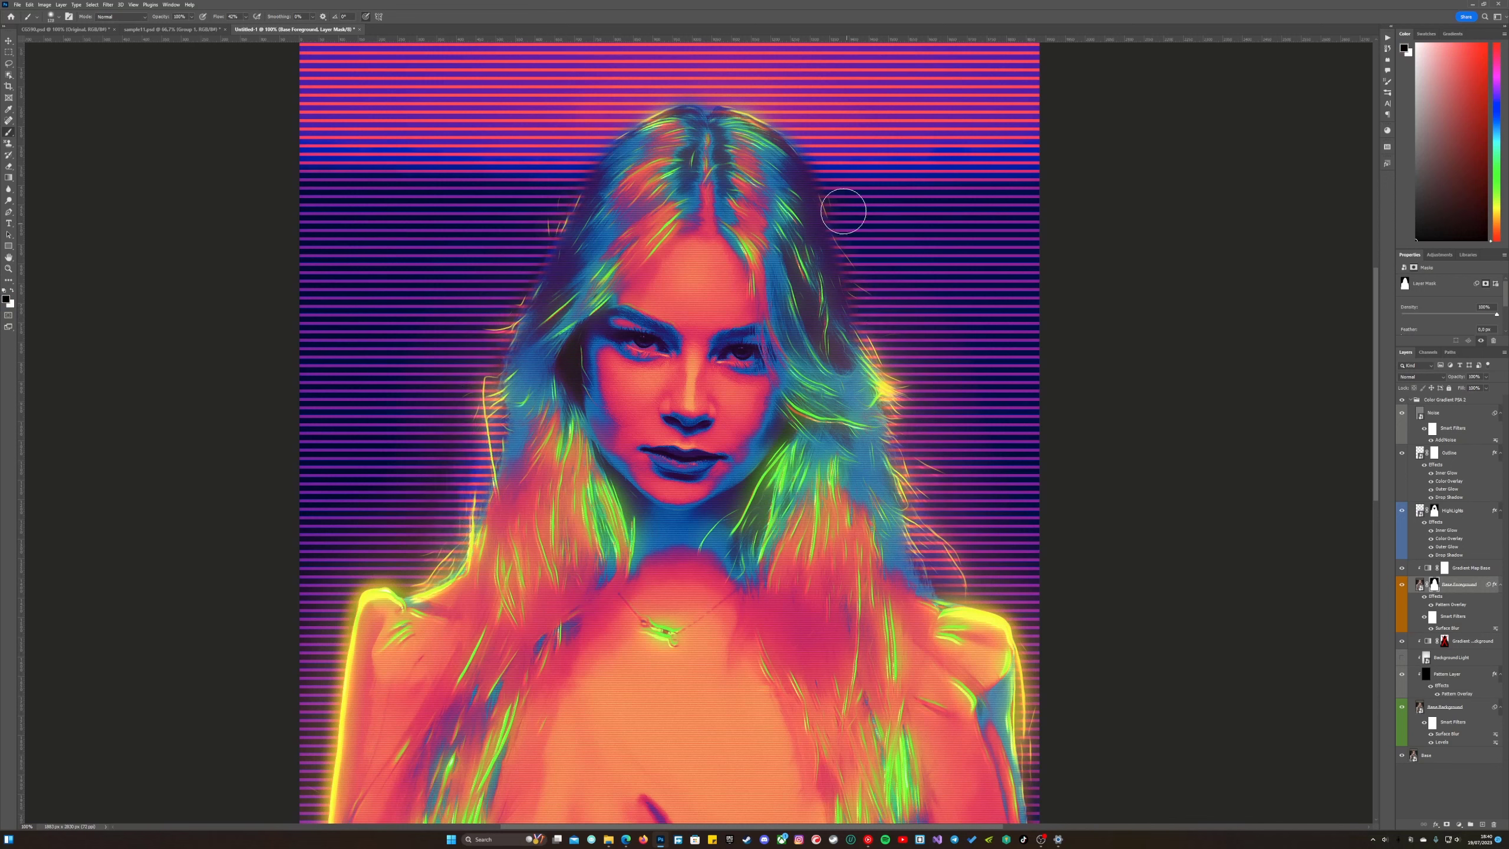
{"action": "key", "text": "ctrl+minus"}
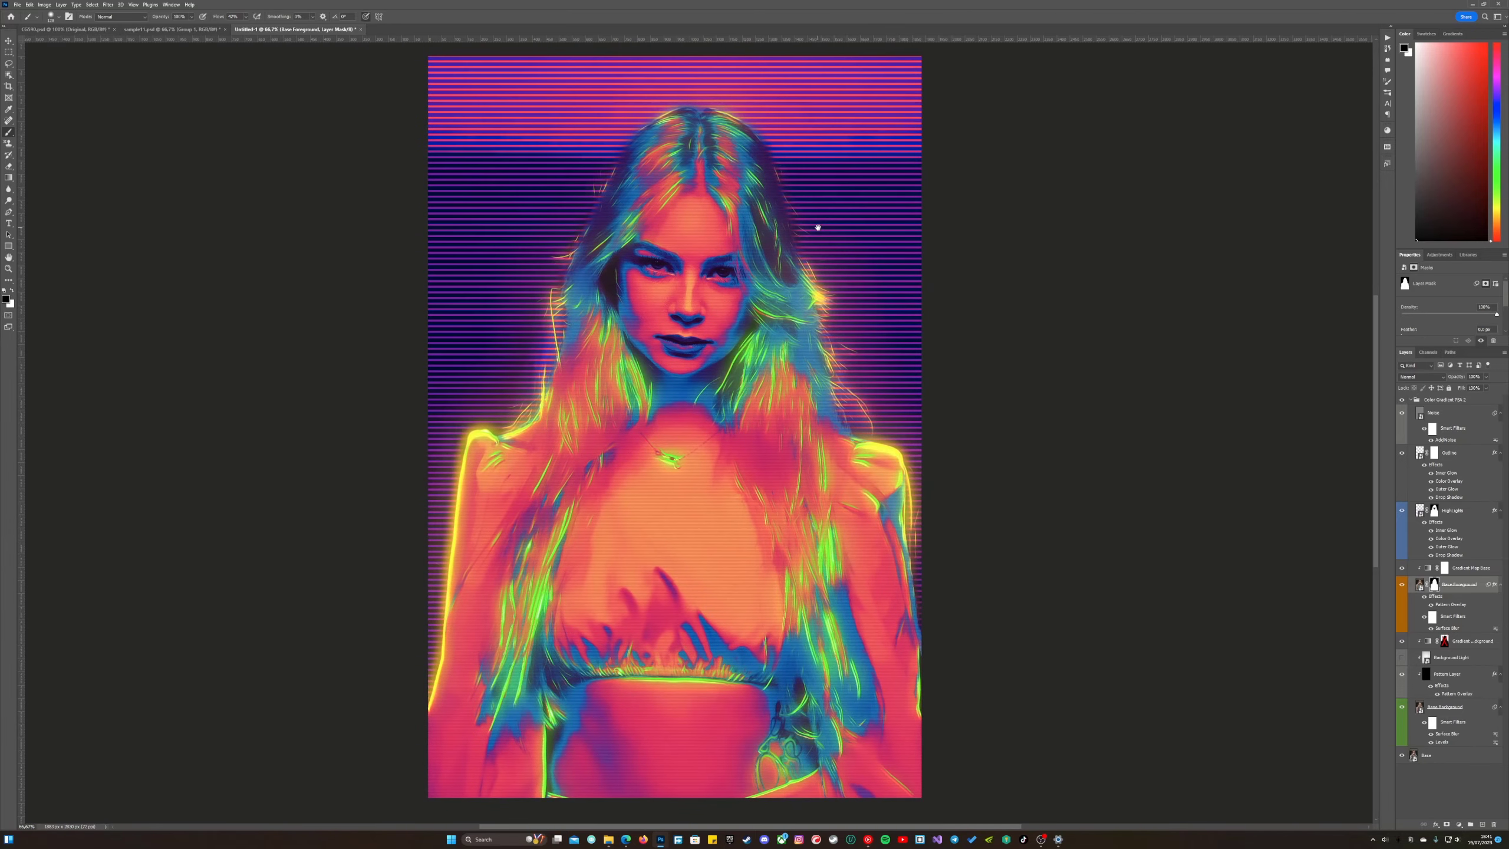
Compare the effect with the original photo by hiding and showing the collapsed Color Gradient PSA 2 group, and expand the group again.
{"action": "left_click", "coordinate": [1410, 400]}
{"action": "left_click", "coordinate": [1402, 401]}
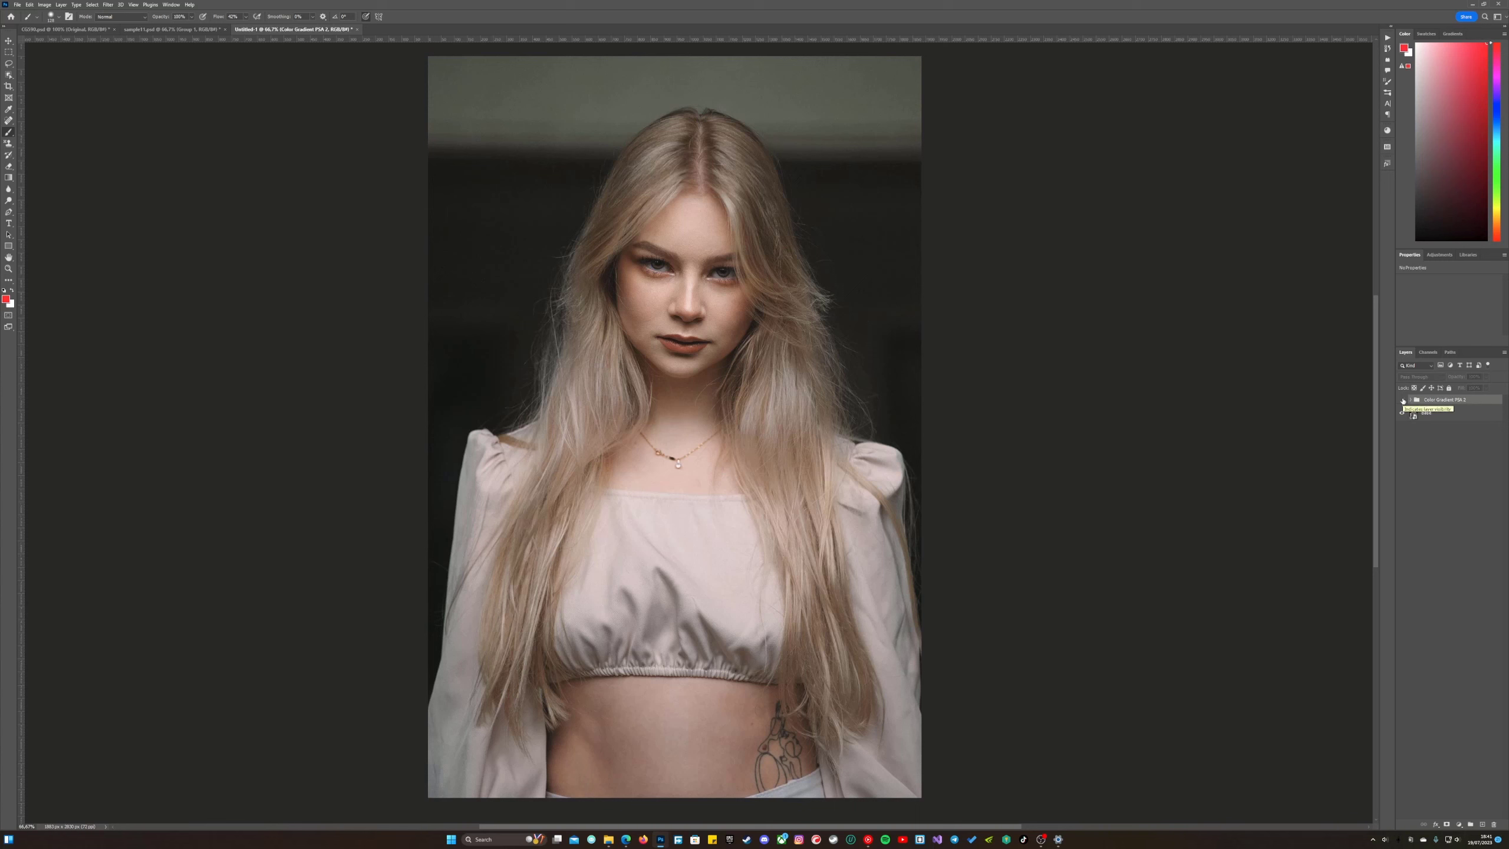
{"action": "left_click", "coordinate": [1402, 400]}
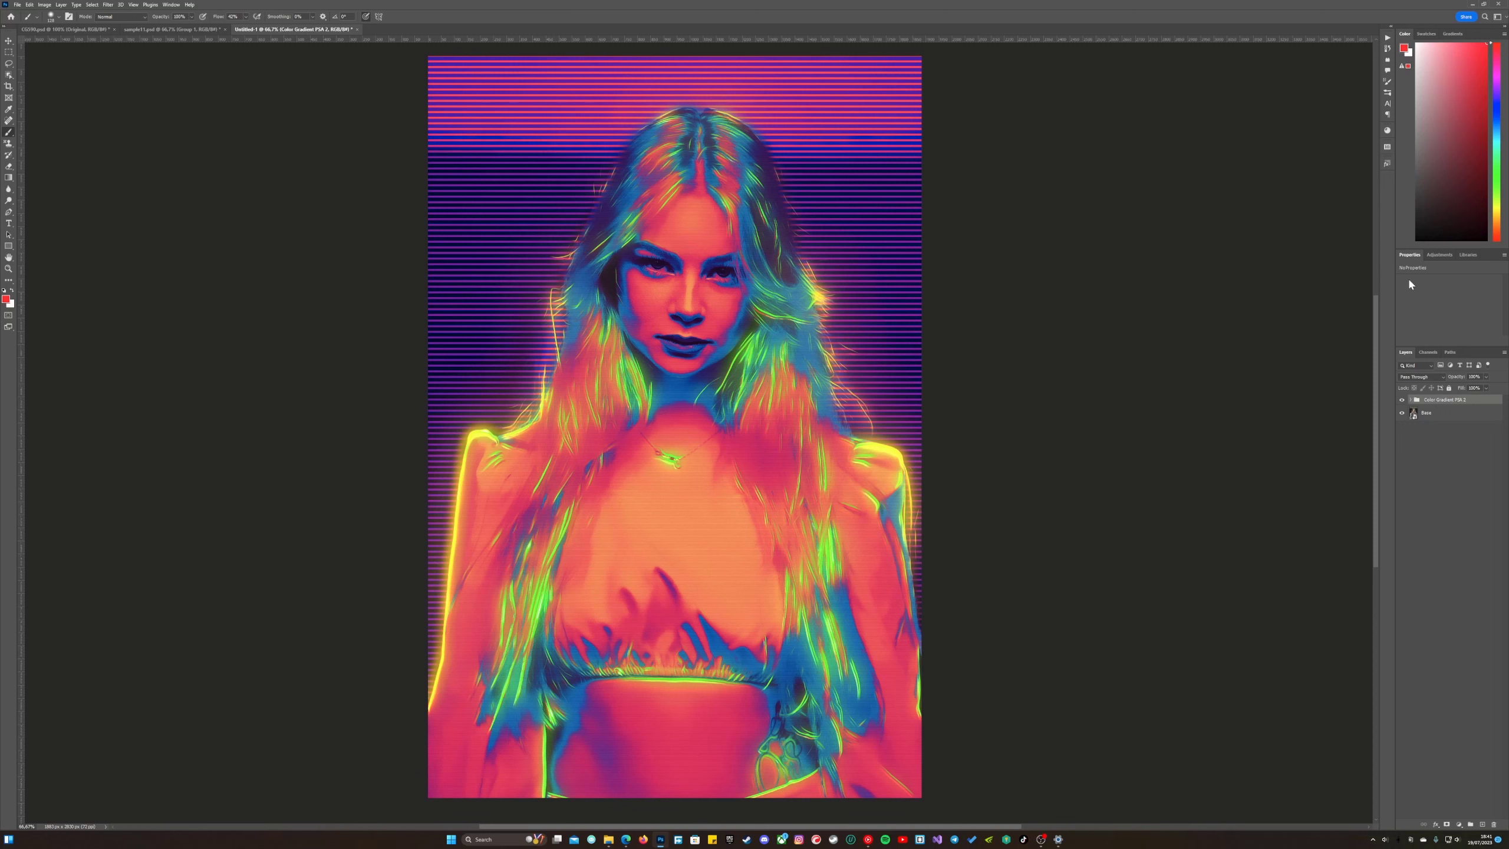
{"action": "left_click", "coordinate": [1387, 162]}
{"action": "left_click", "coordinate": [1387, 163]}
{"action": "left_click", "coordinate": [1411, 401]}
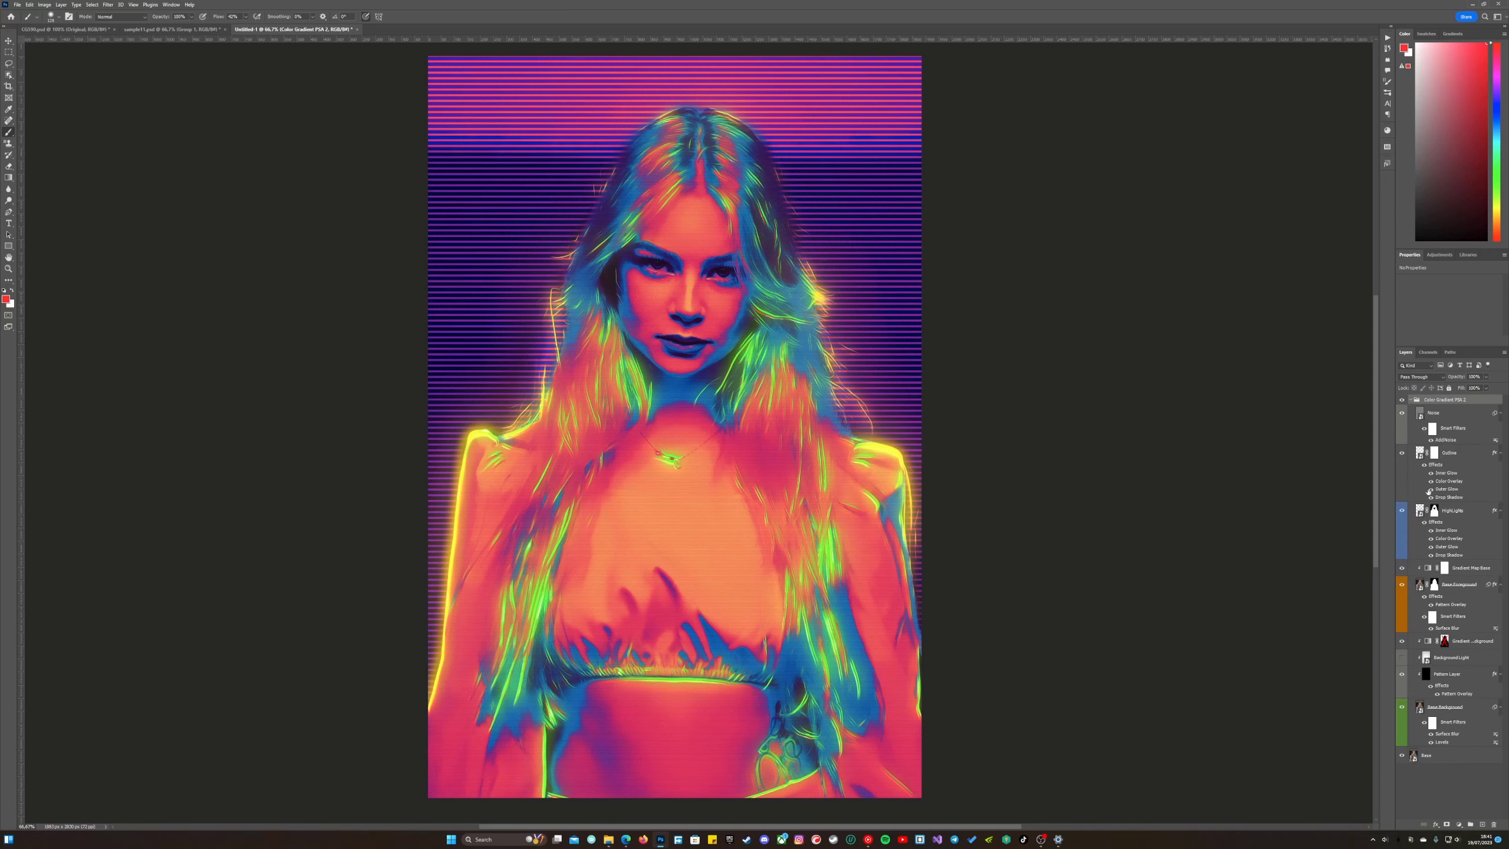